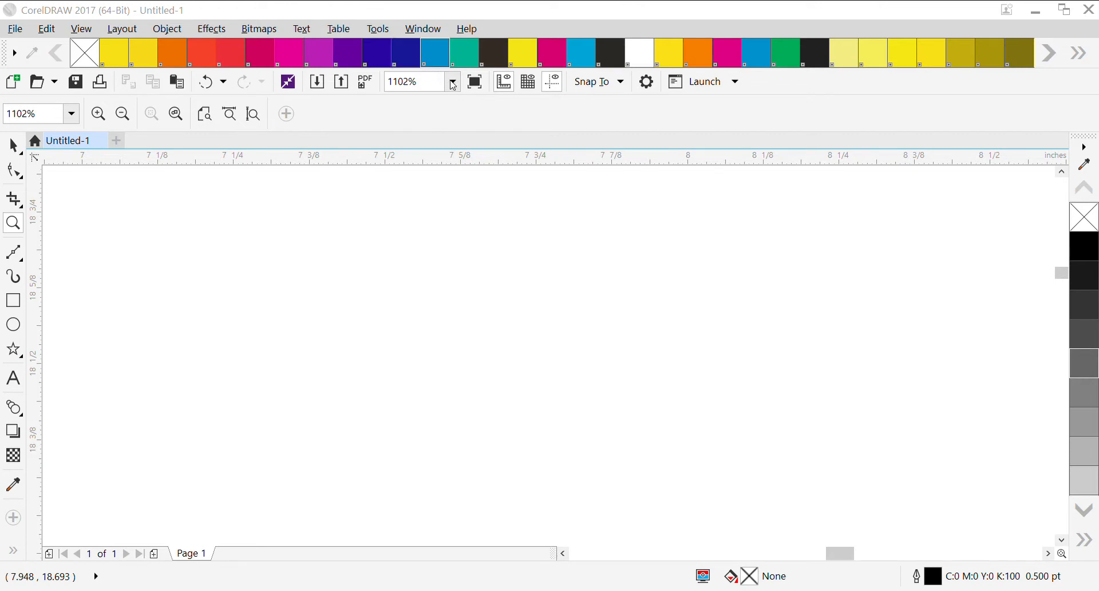
Crop the shirt photo to the heart-and-hands artwork, about 5.9 by 4.1 inches.
left_click(423, 82)
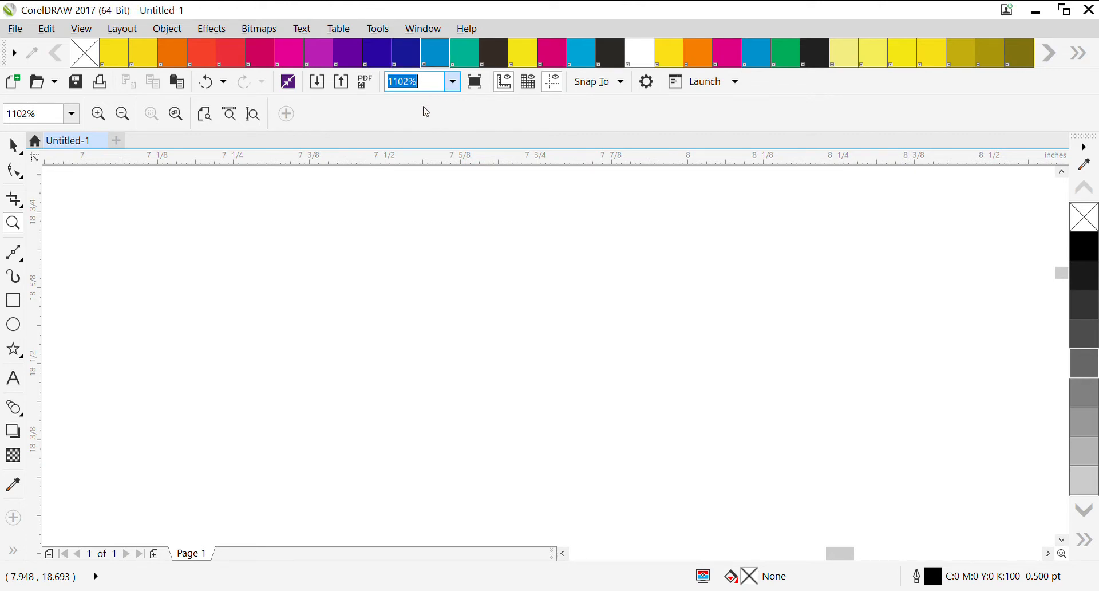
type("29")
key("Return")
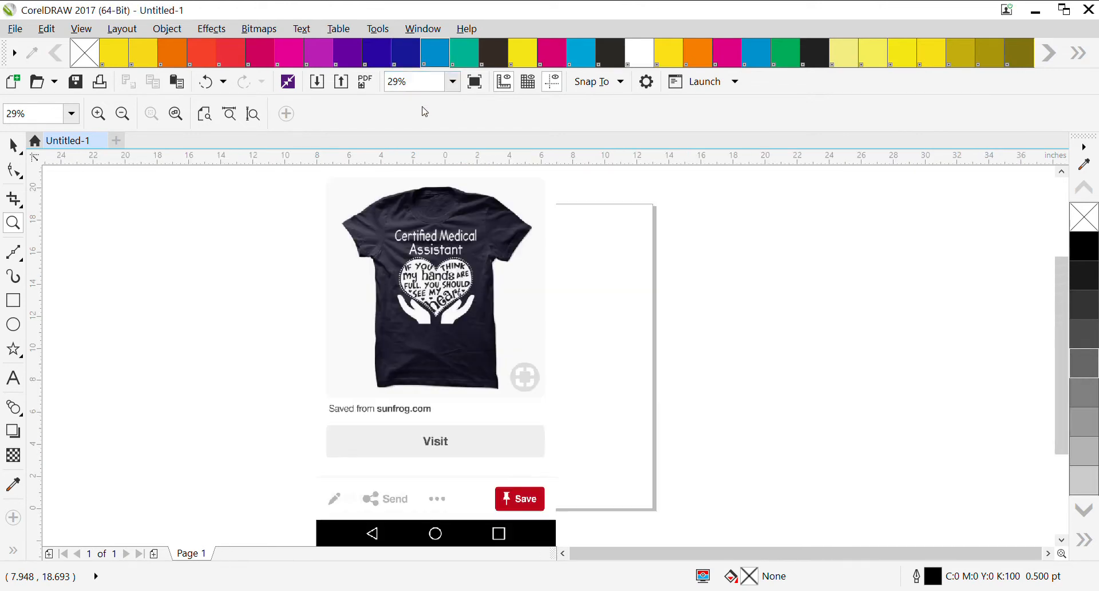
left_click(454, 287)
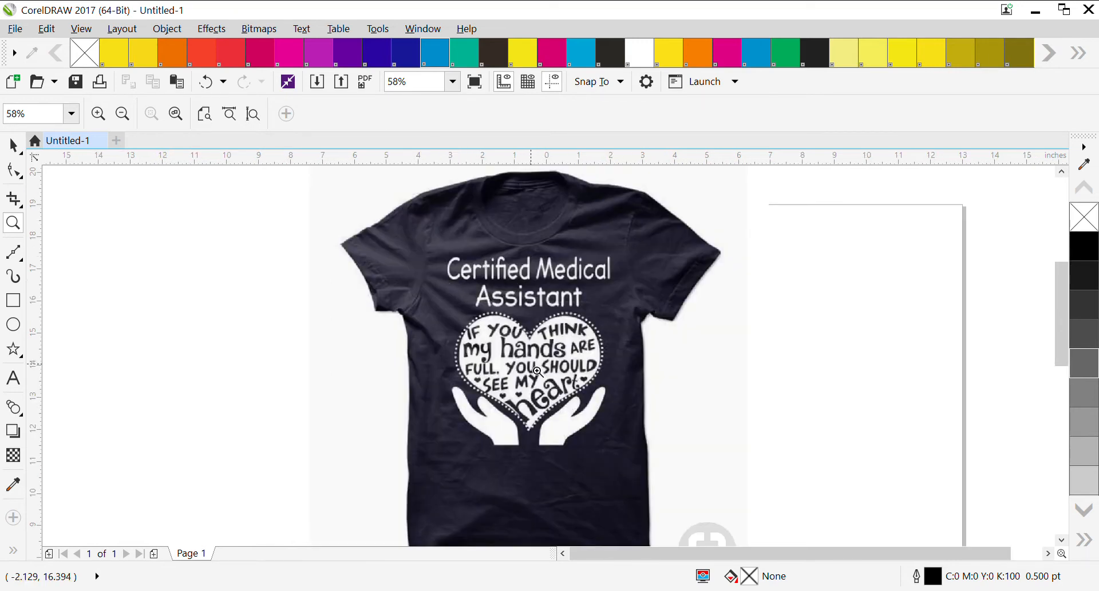
left_click(537, 372)
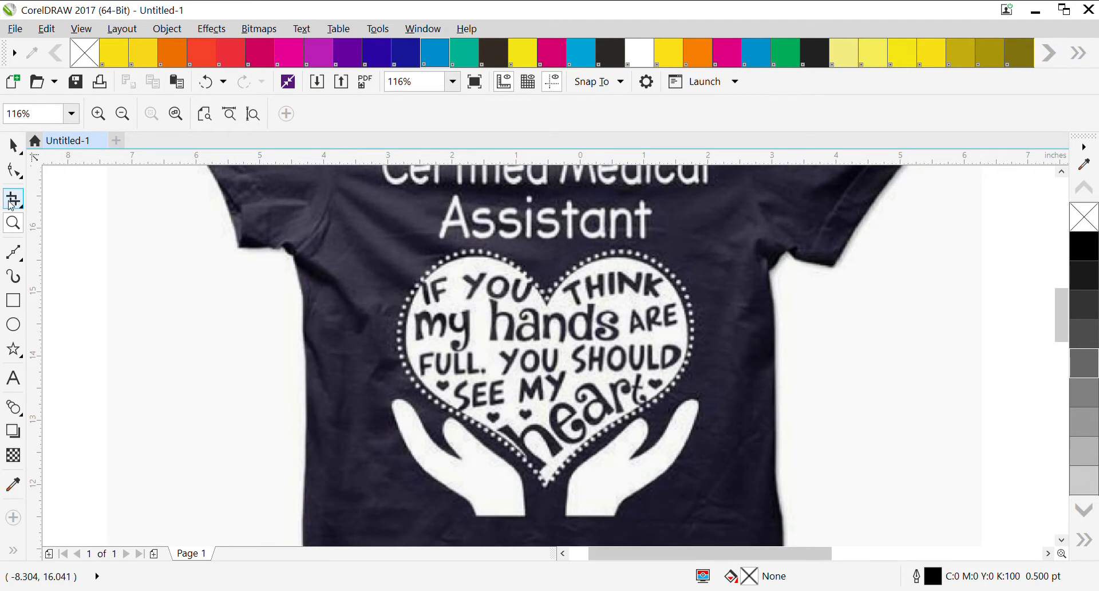
left_click(12, 200)
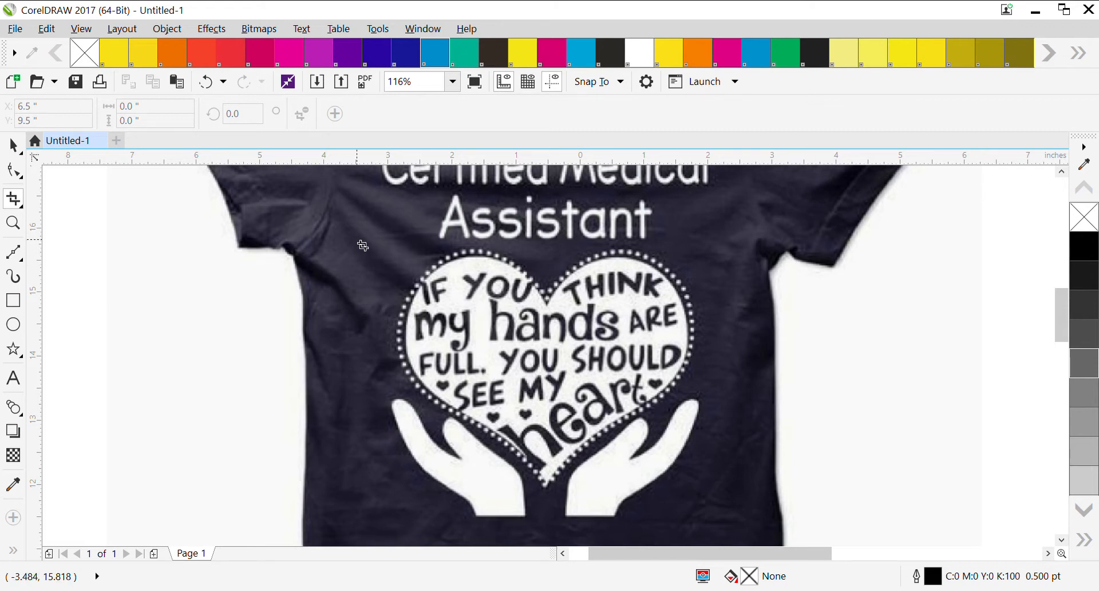
left_click_drag(363, 245, 743, 511)
left_click(618, 396)
double_click(617, 397)
Resample the cropped bitmap to 300 dpi.
left_click(14, 147)
left_click(374, 287)
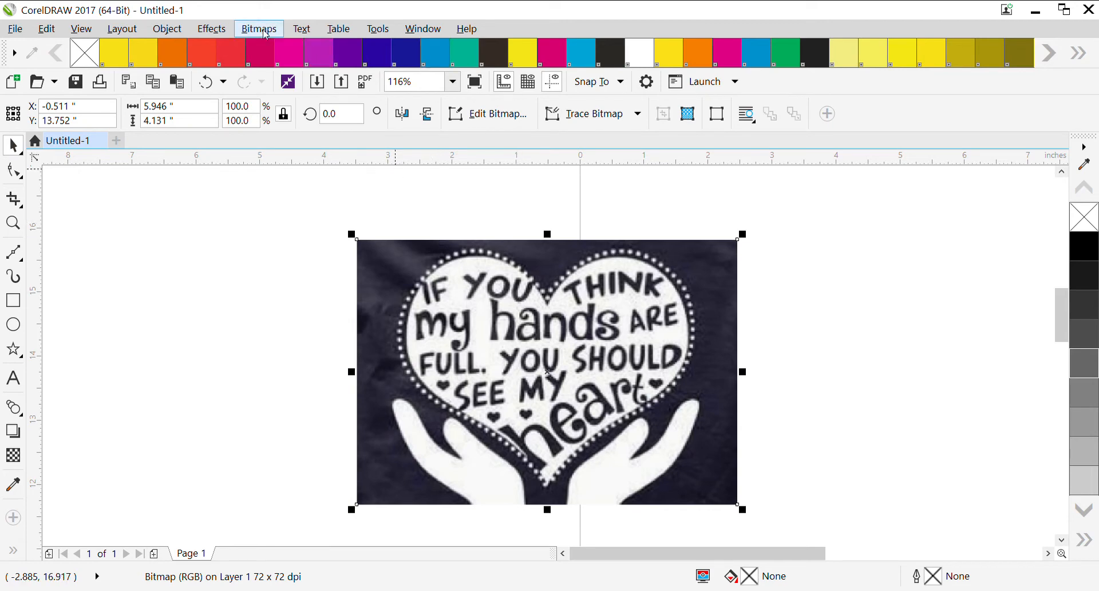
left_click(330, 49)
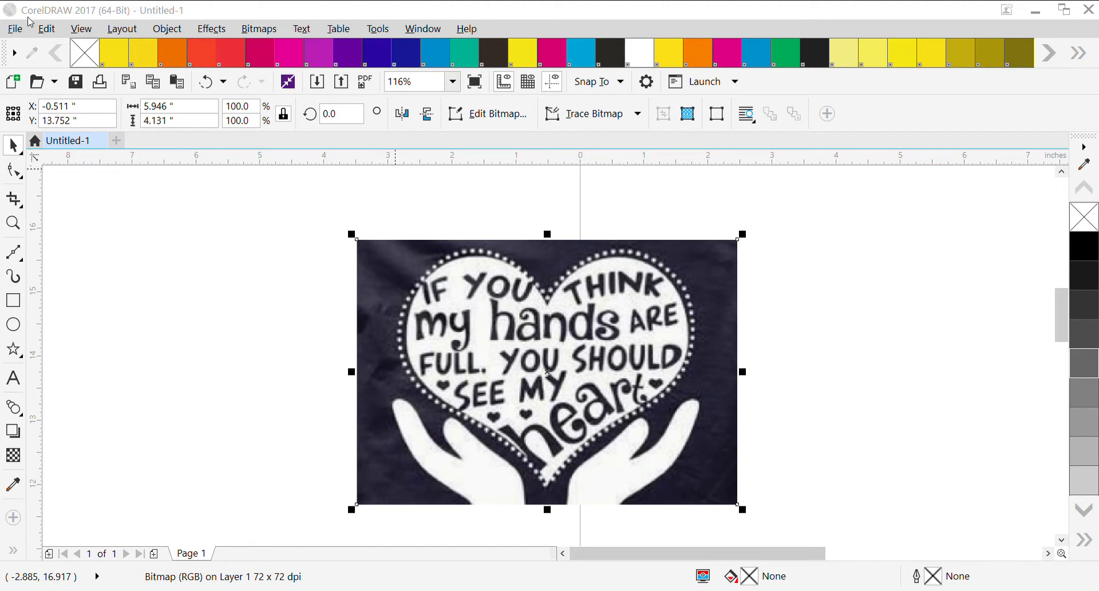
left_click(493, 396)
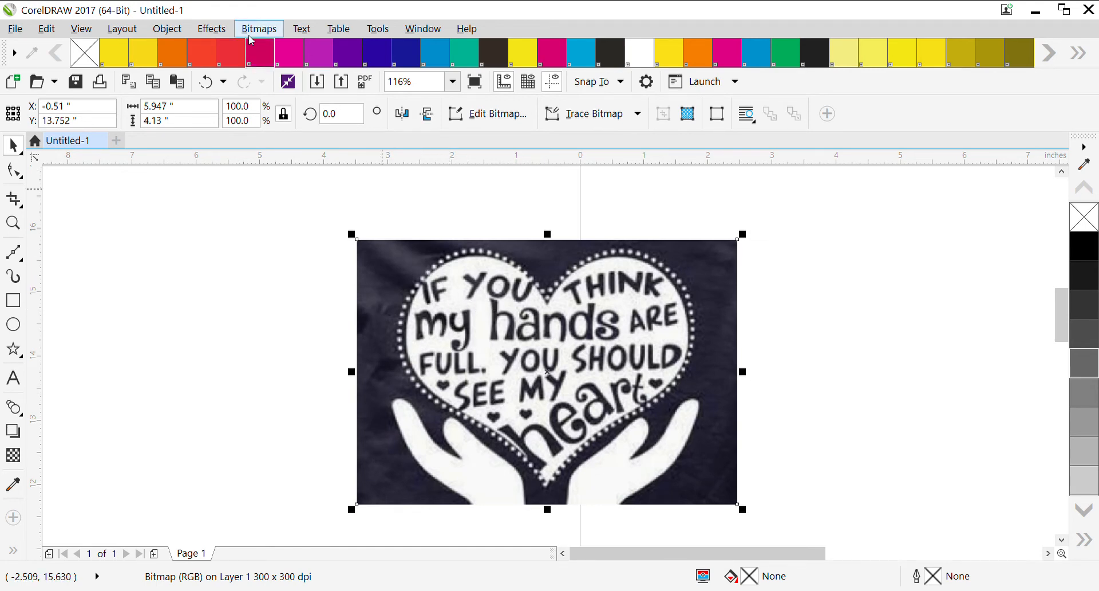
Convert the cropped bitmap to monochrome and check the lettering edges up close.
left_click(348, 46)
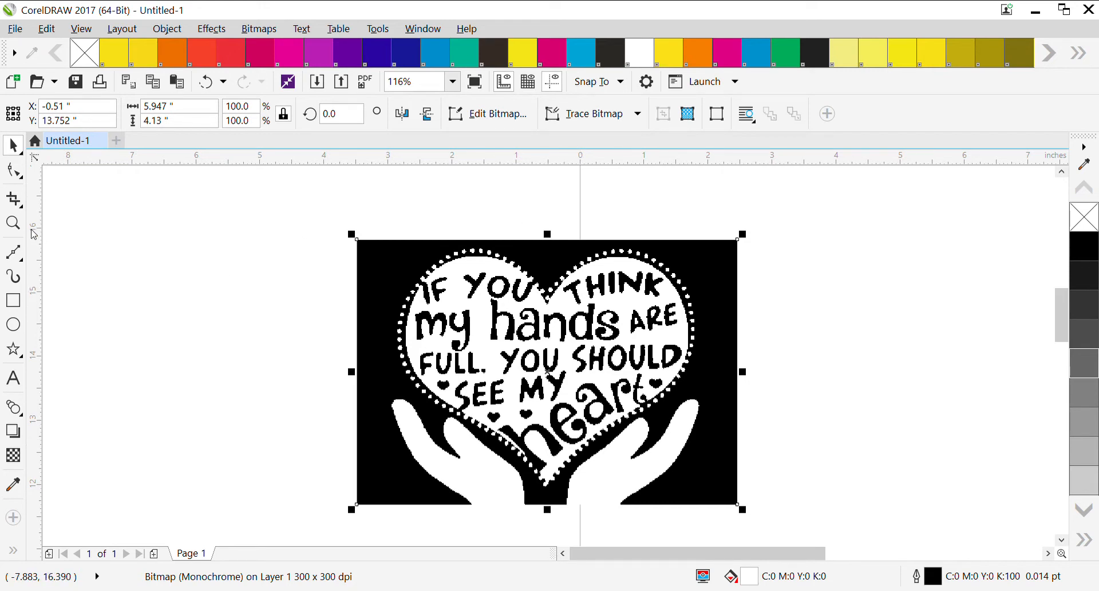
left_click(13, 222)
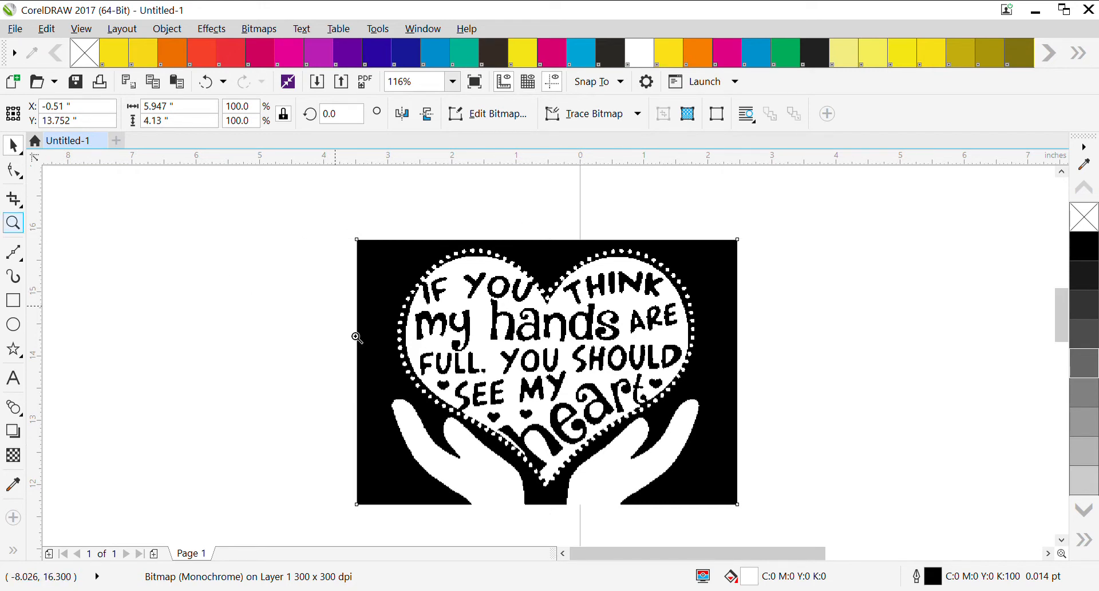
left_click(588, 365)
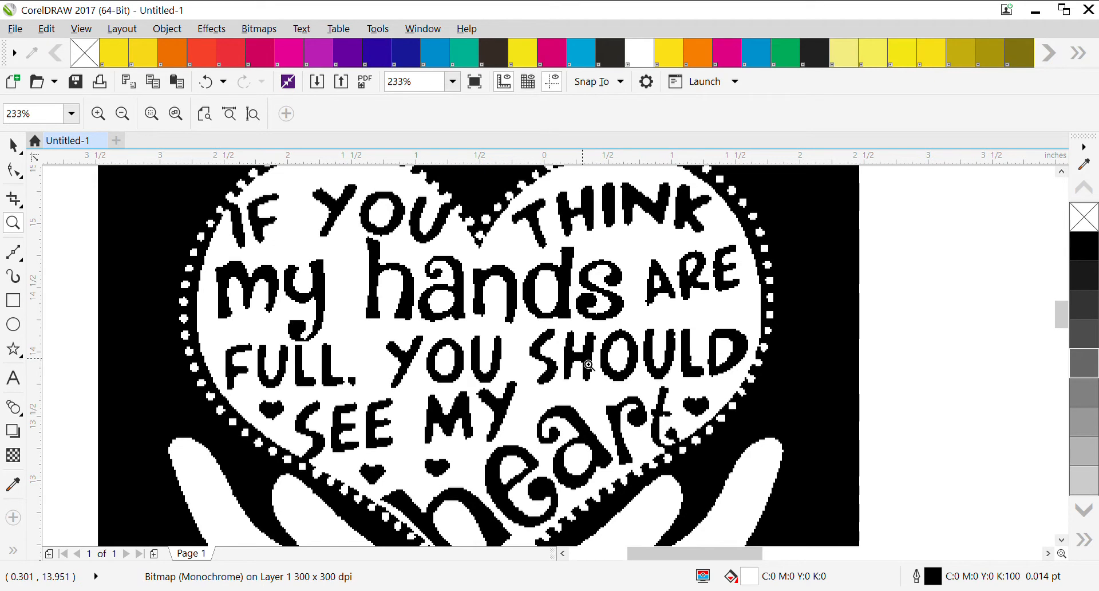
Undo the monochrome conversion of the heart-and-hands bitmap.
left_click(209, 88)
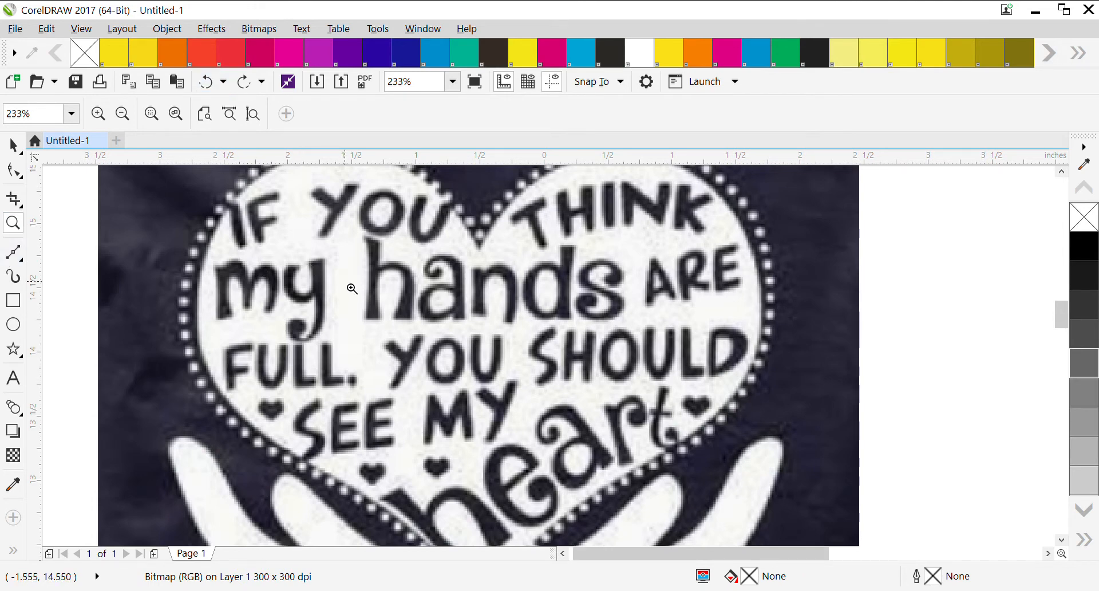
right_click(351, 288)
left_click(556, 393)
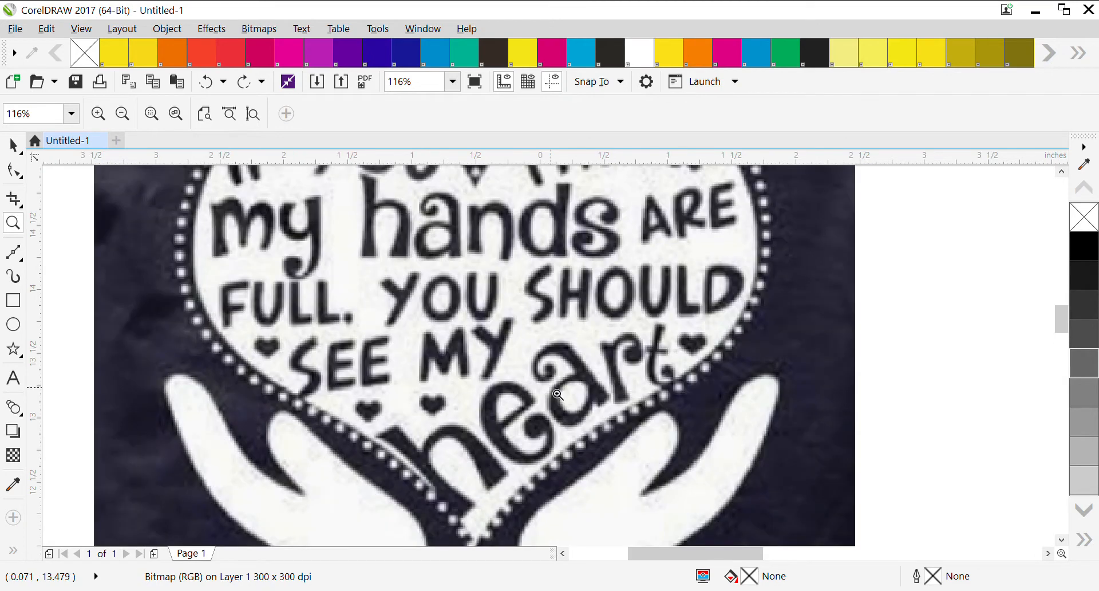
right_click(557, 393)
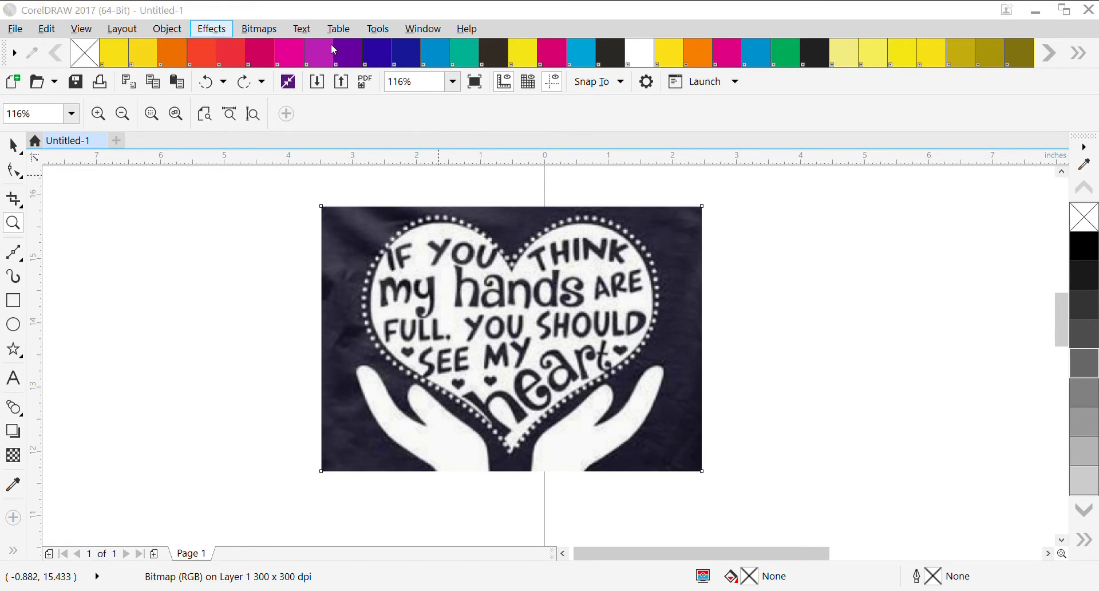
Lighten the heart-and-hands bitmap with a tonal adjustment and convert it to monochrome.
left_click(389, 119)
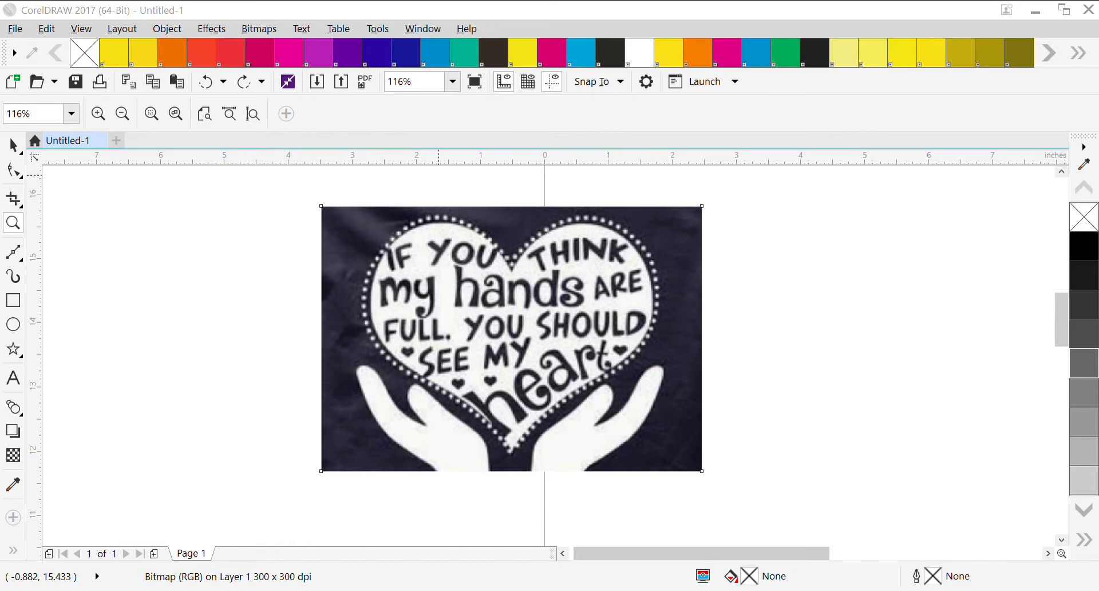
left_click(577, 412)
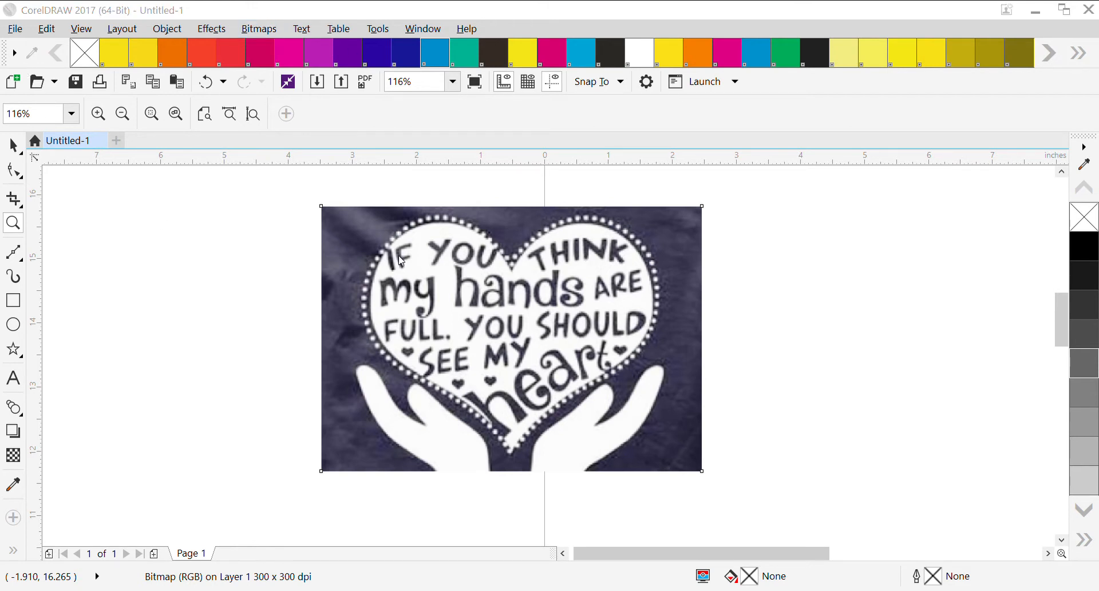
left_click(495, 396)
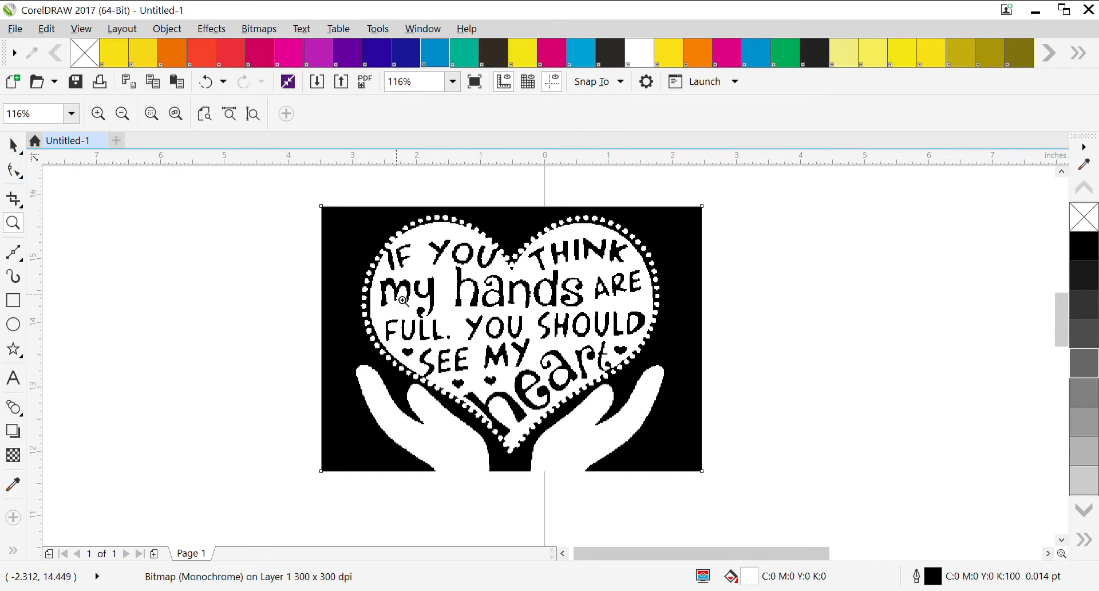
Trace the monochrome heart-and-hands bitmap into vector objects.
left_click(13, 145)
left_click(347, 272)
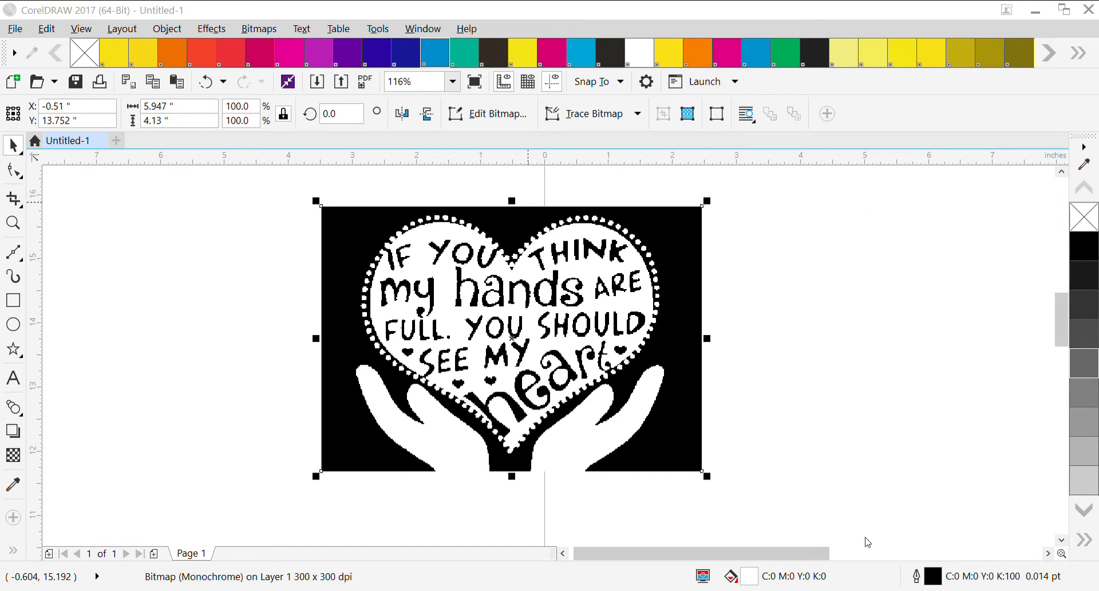
left_click(785, 573)
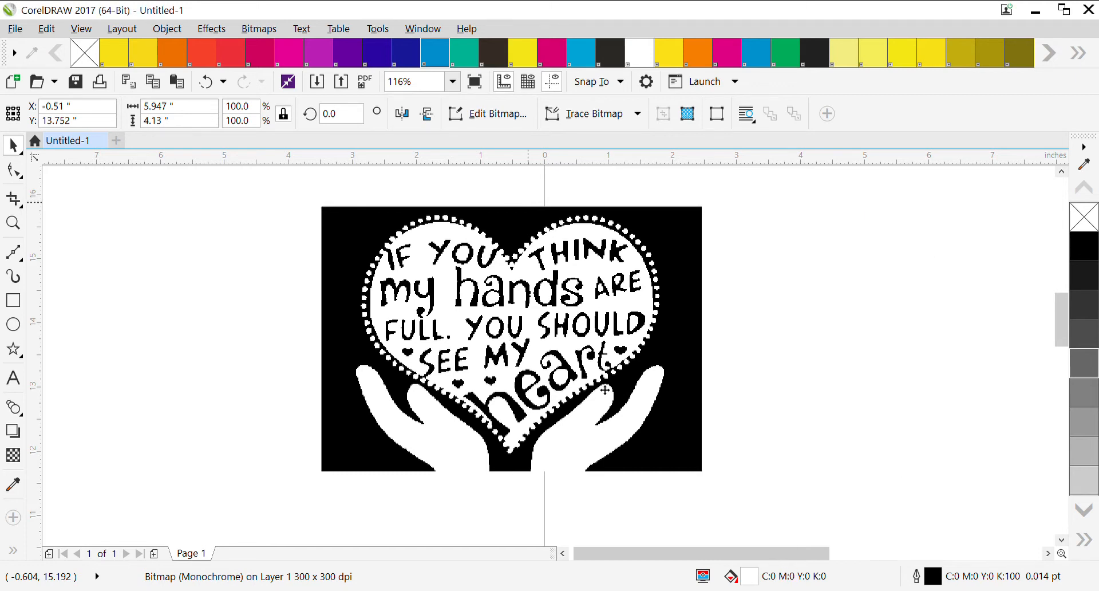
Move the traced group clear of the monochrome bitmap and delete the source bitmap.
left_click_drag(493, 294, 758, 314)
left_click(758, 314)
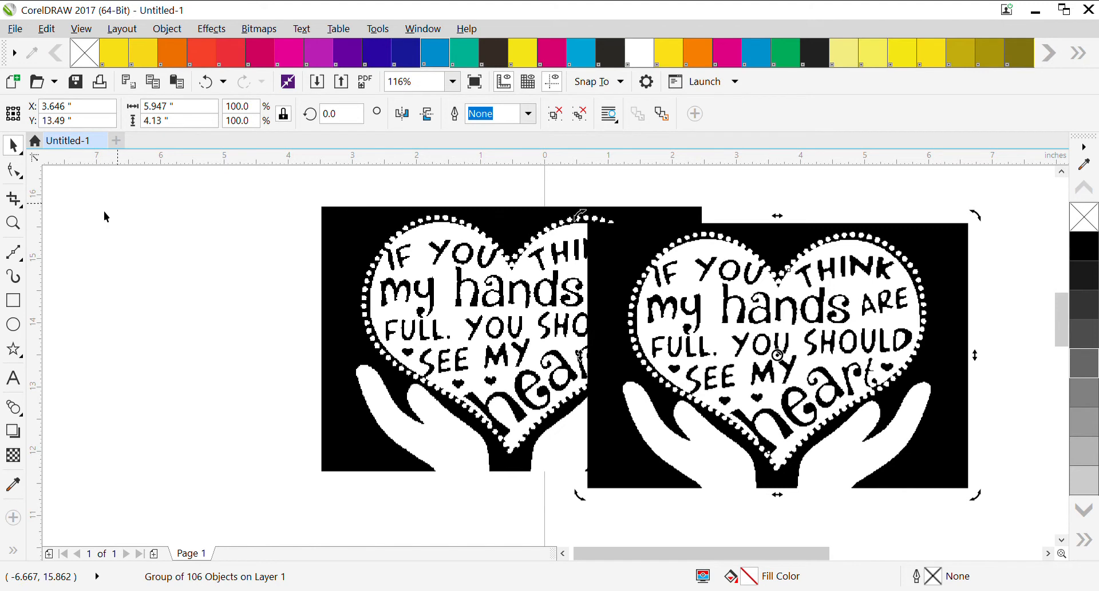
left_click(355, 253)
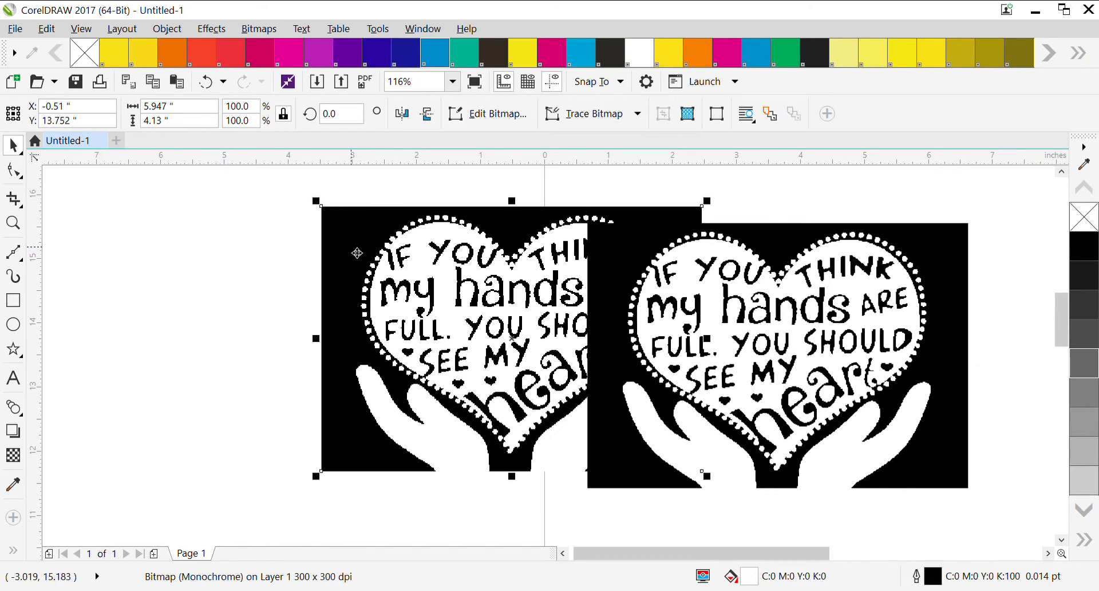
key("Delete")
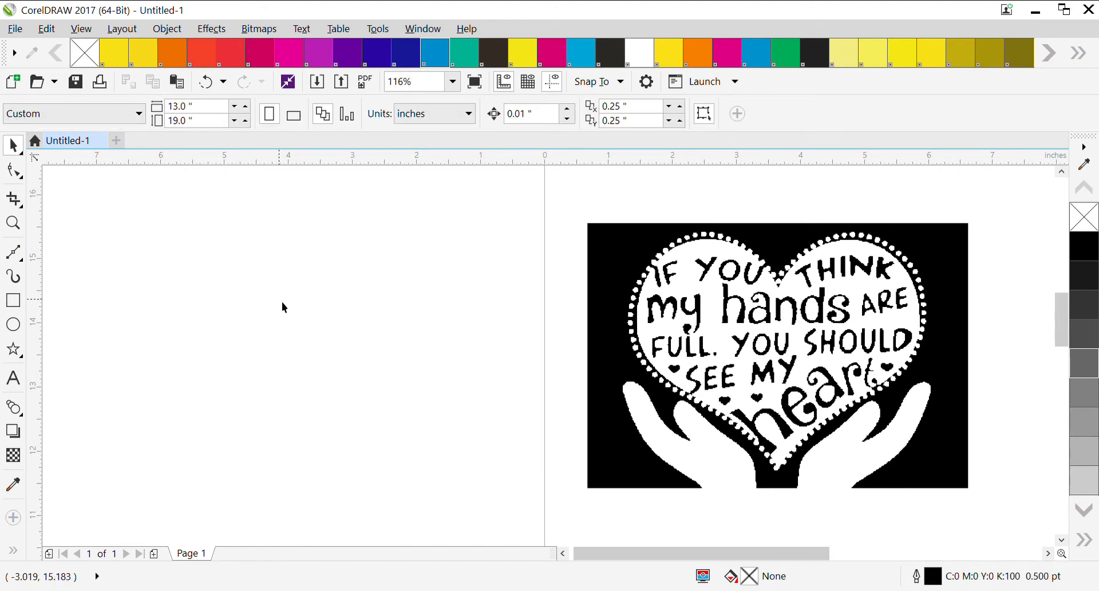
Smooth the jagged lettering and dotted heart outline of the traced group with the Smooth tool.
left_click(13, 223)
left_click(753, 348)
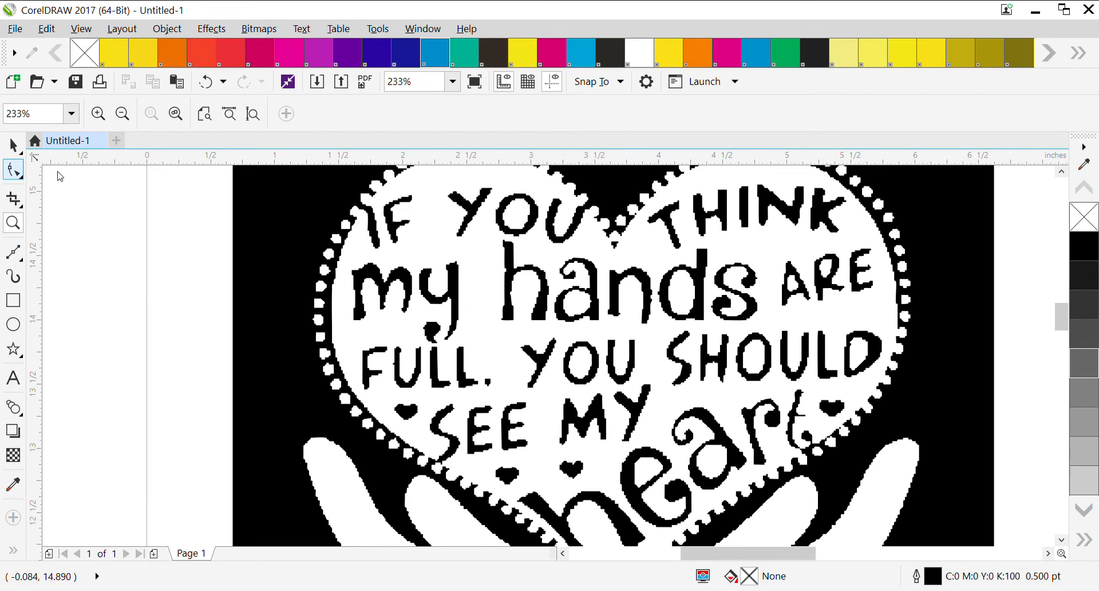
left_click(67, 197)
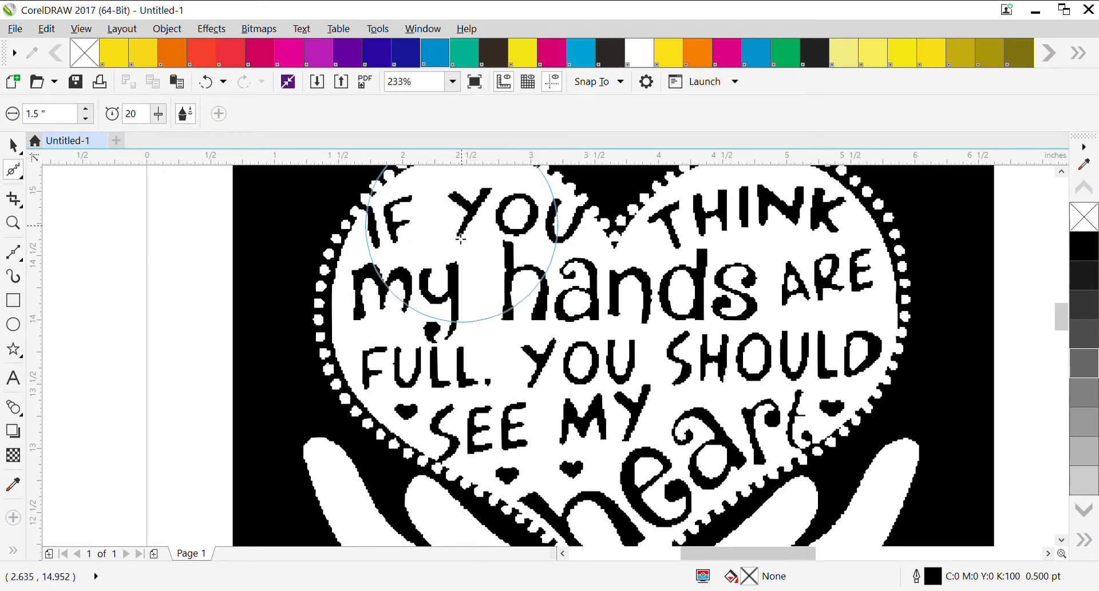
left_click(471, 219)
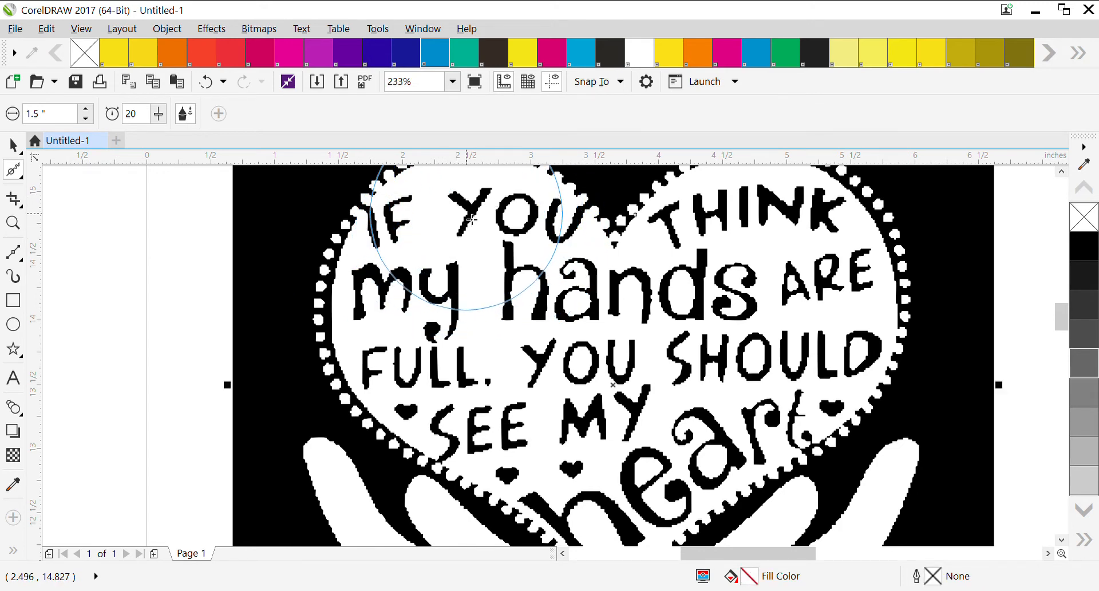
left_click_drag(472, 220, 528, 248)
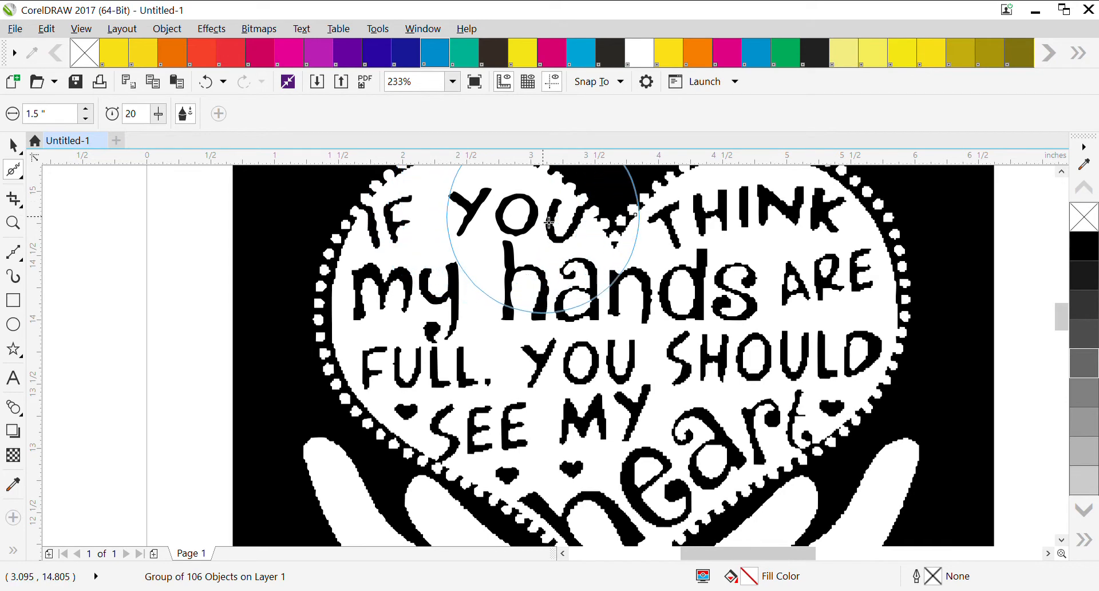
mouse_move(570, 238)
left_mouse_down()
mouse_move(687, 300)
mouse_move(721, 288)
mouse_move(741, 245)
mouse_move(776, 238)
mouse_move(809, 265)
mouse_move(774, 367)
mouse_move(611, 490)
mouse_move(567, 487)
mouse_move(496, 446)
mouse_move(403, 351)
mouse_move(366, 237)
mouse_move(333, 283)
left_mouse_up()
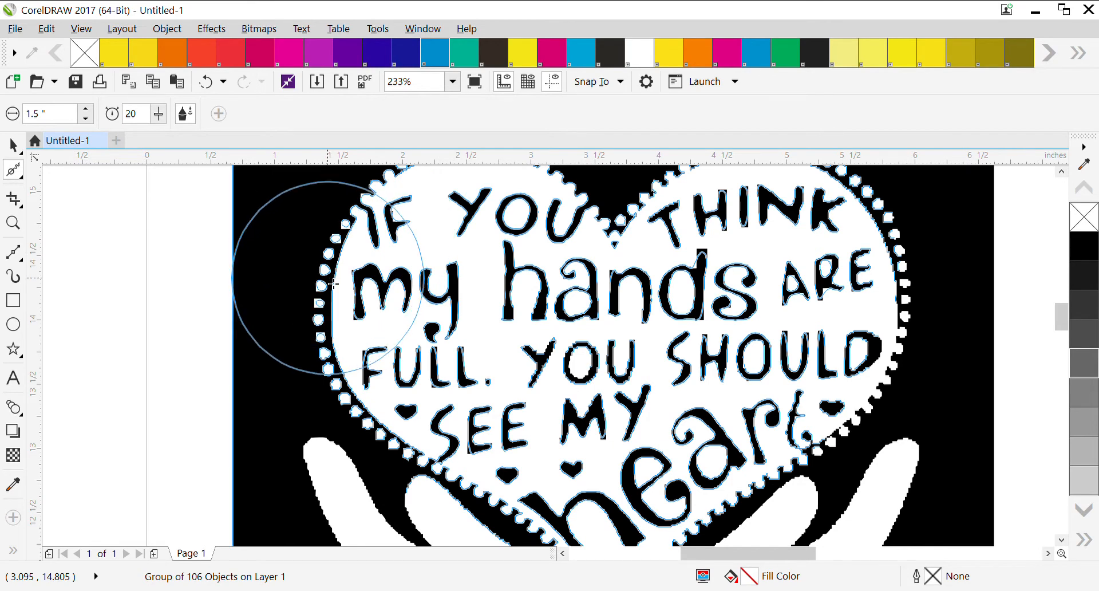
left_click_drag(334, 284, 337, 286)
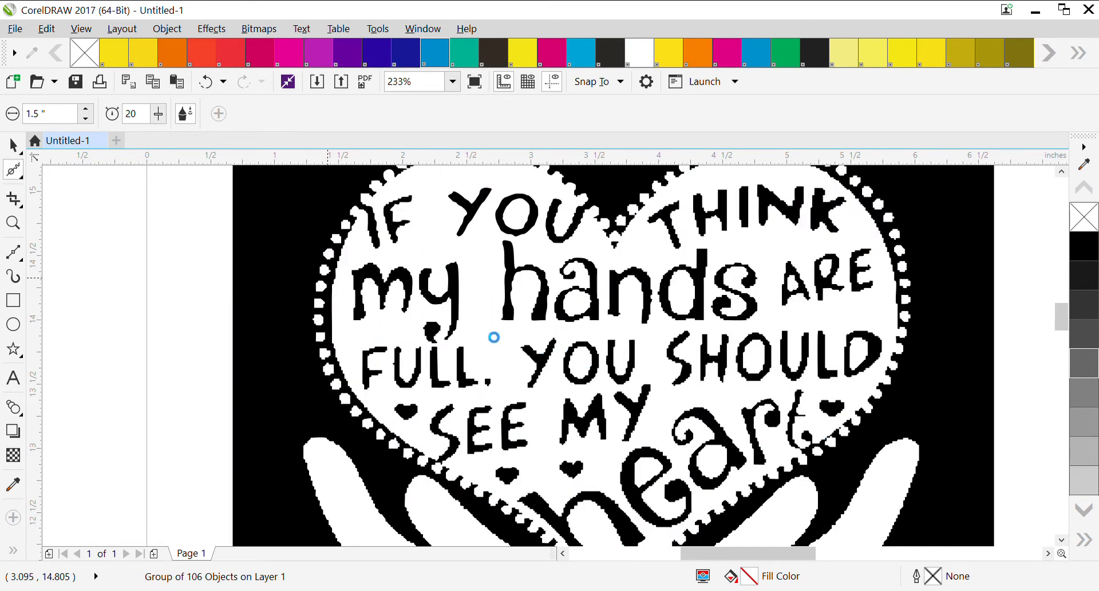
left_click(565, 306)
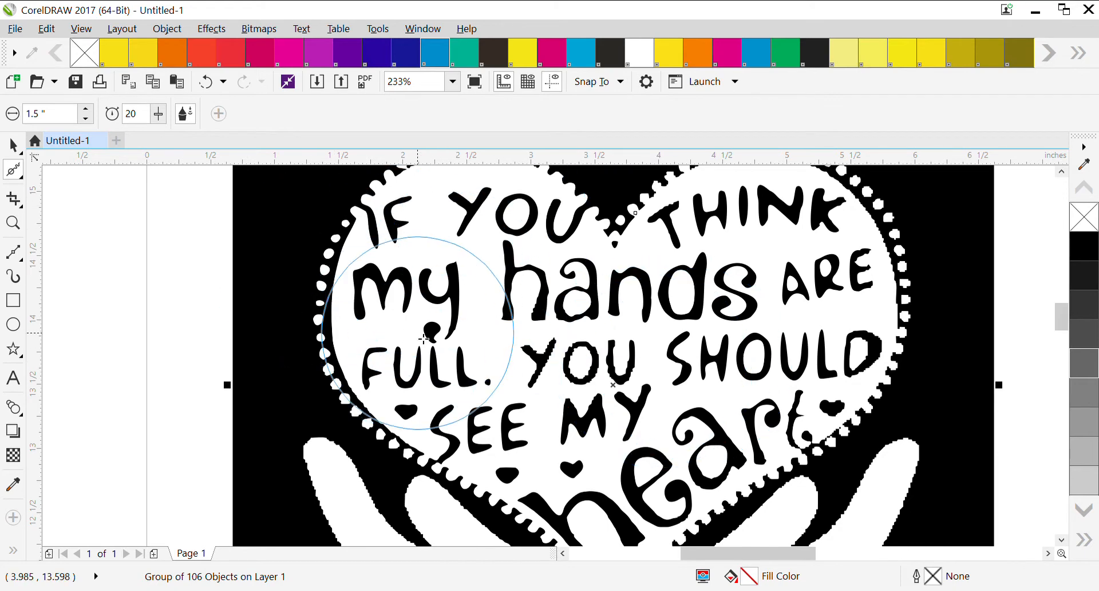
Undo the smoothing, tracing, monochrome conversion, resampling and crop, going back to before the shirt photo.
left_click(207, 85)
left_click(207, 86)
left_click(208, 86)
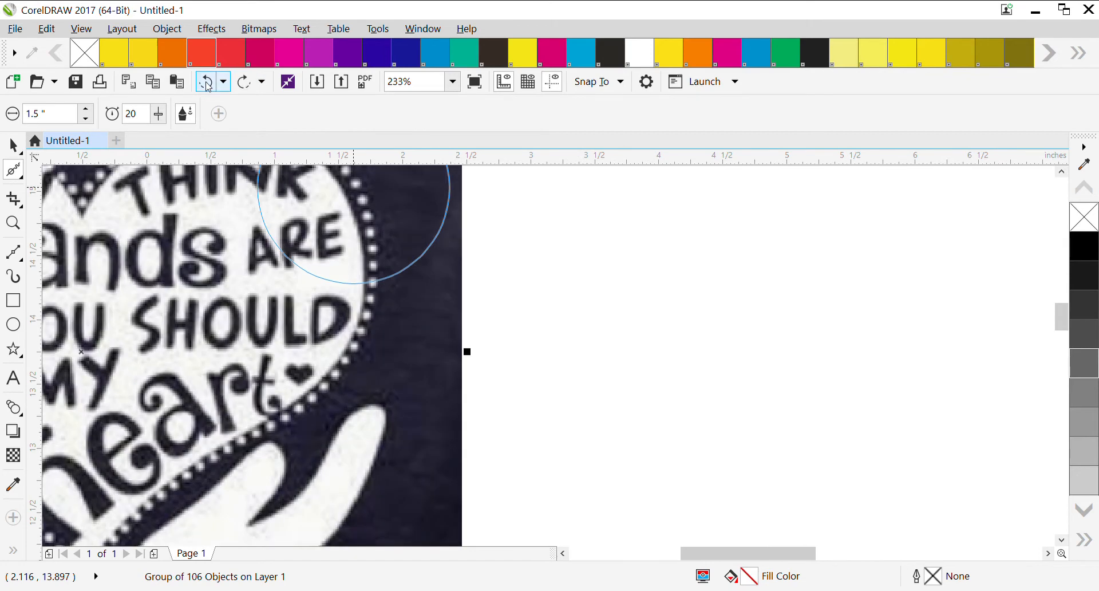
left_click(207, 86)
left_click(207, 86)
left_click(207, 86)
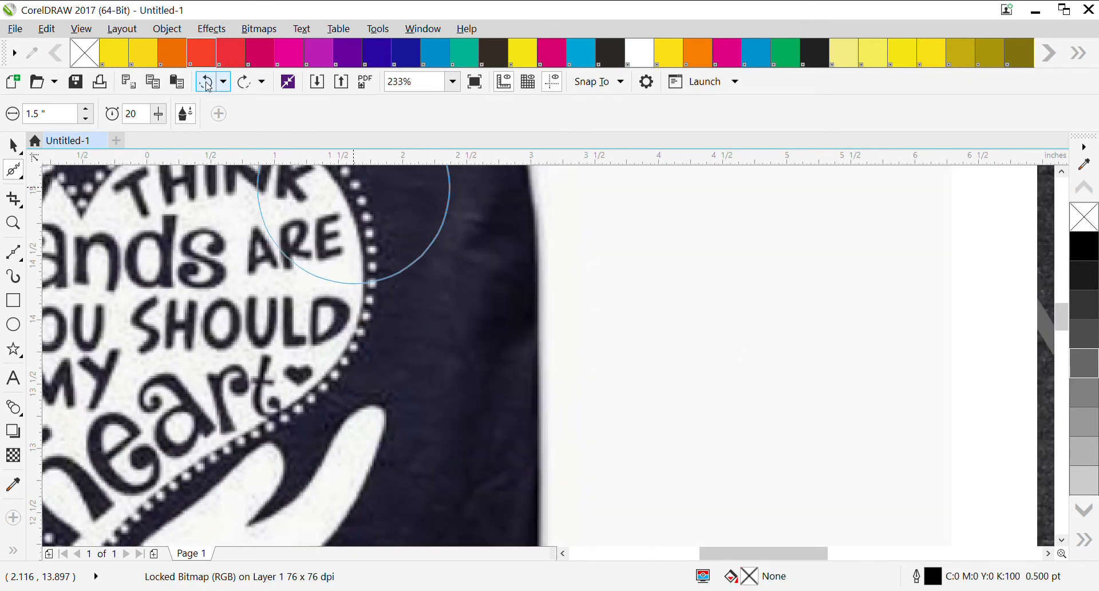
left_click(207, 86)
left_click(207, 86)
left_click(207, 86)
left_click(208, 85)
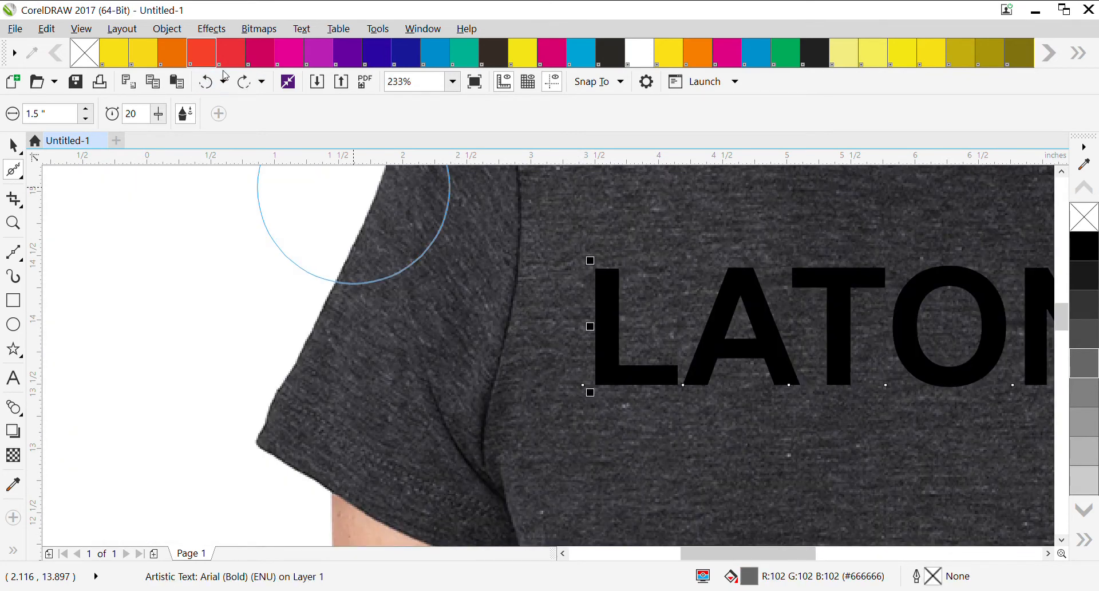
Redo the excess undone edits to restore the uncropped 72 dpi shirt photo around the heart artwork.
left_click(246, 85)
left_click(246, 85)
left_click(247, 85)
left_click(247, 85)
left_click(246, 85)
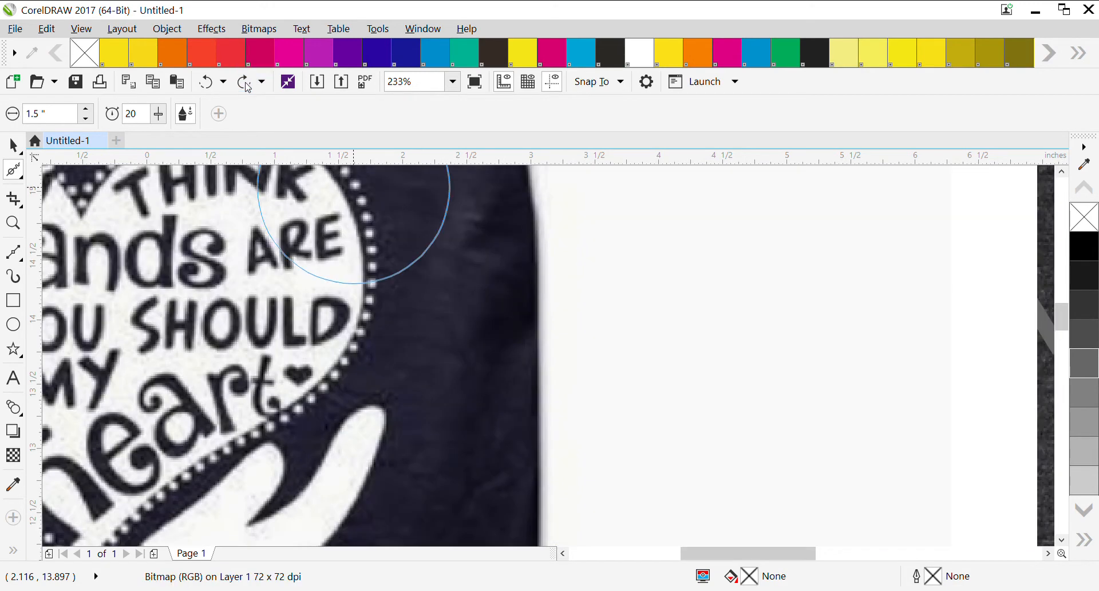
left_click(14, 223)
left_click(131, 275)
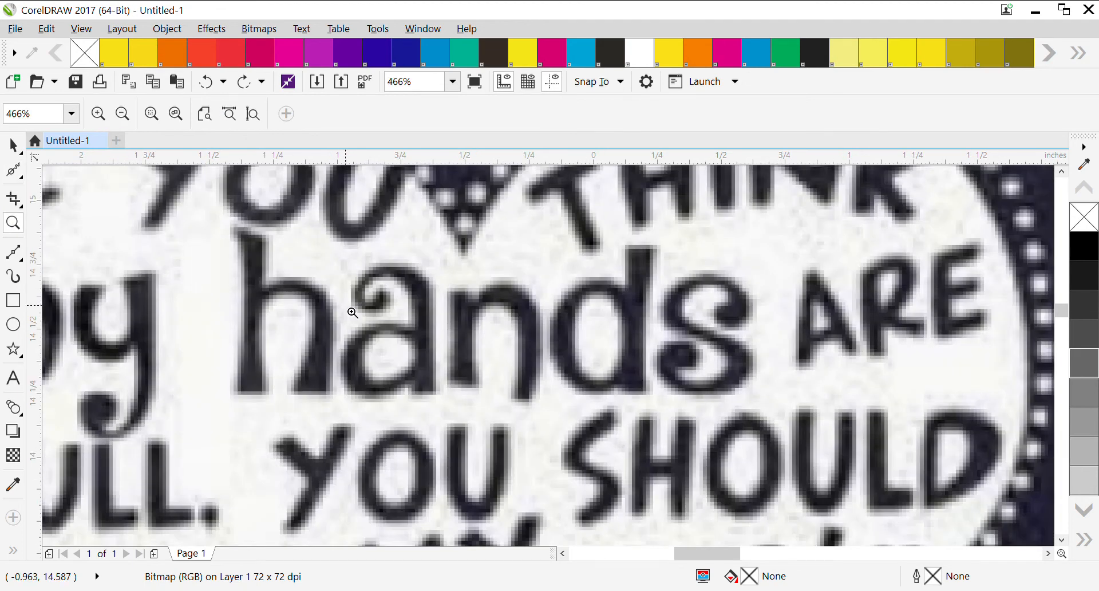
right_click(353, 312)
right_click(352, 312)
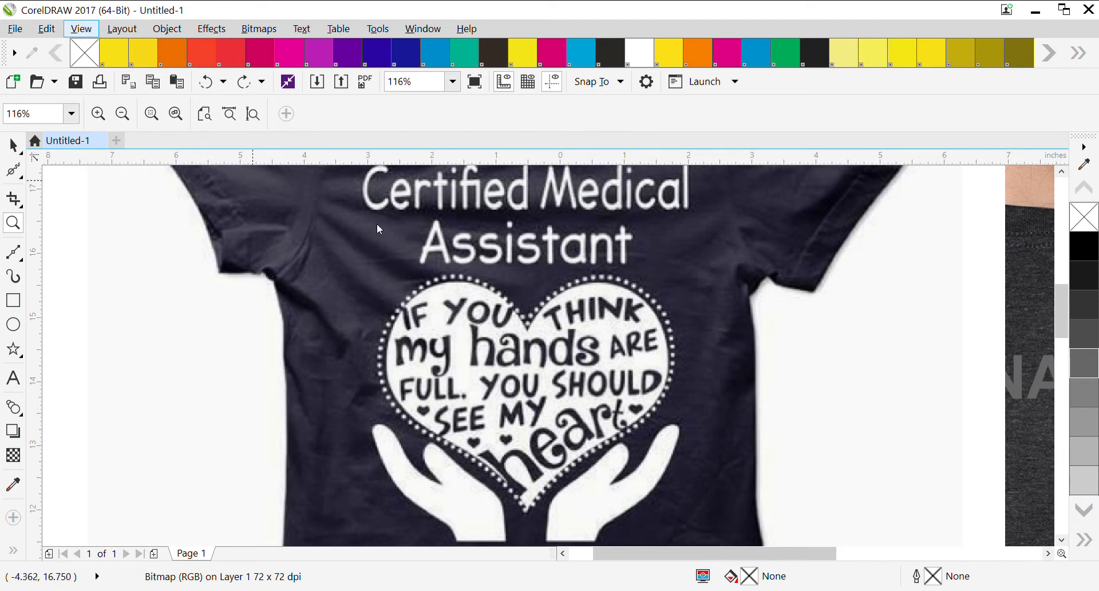
Unlock and delete the back-view photo of the person in the dark shirt, and delete the watermark bitmap left on the page.
key("F3")
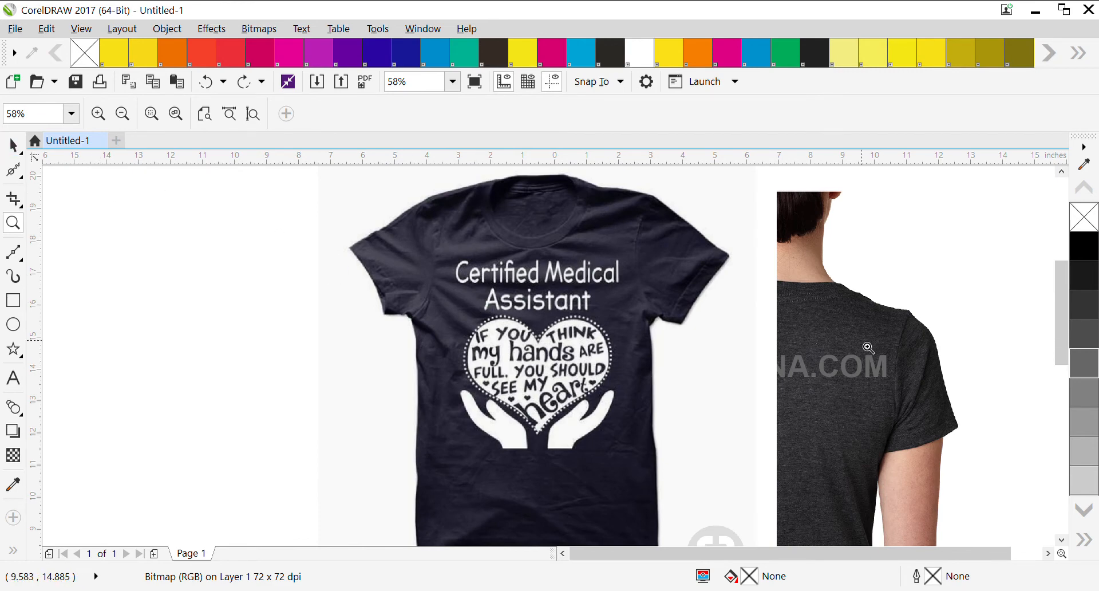
key("F3")
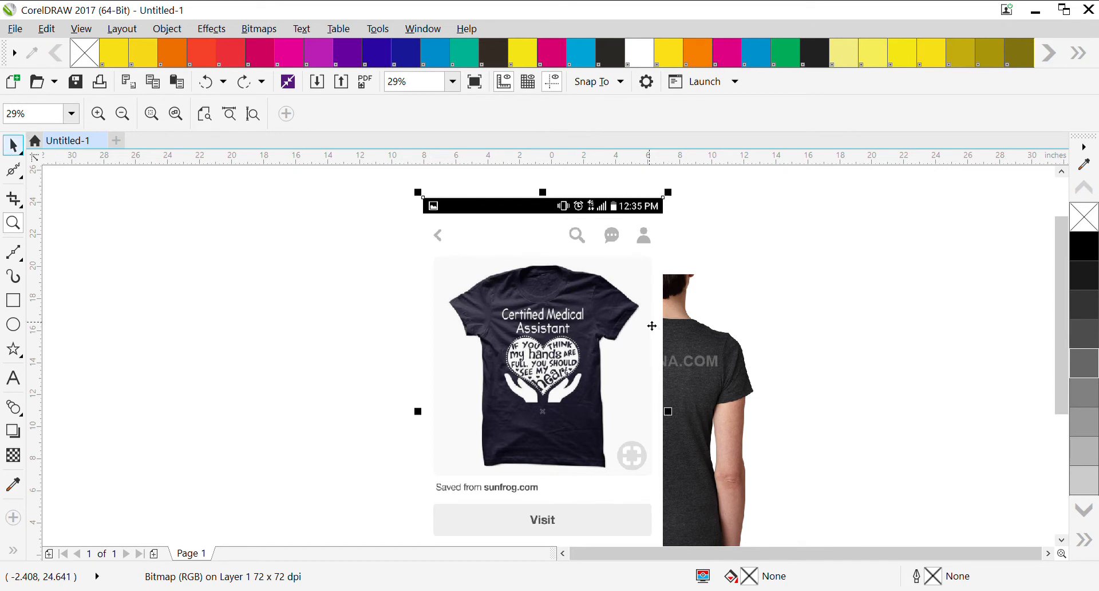
key("space")
left_click(732, 349)
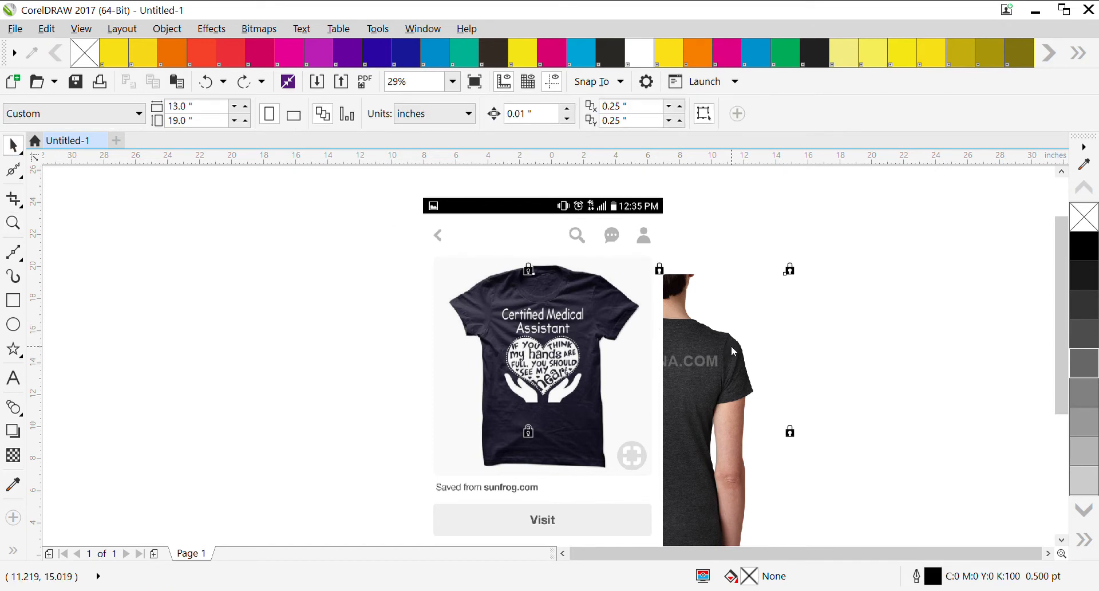
left_click(765, 386)
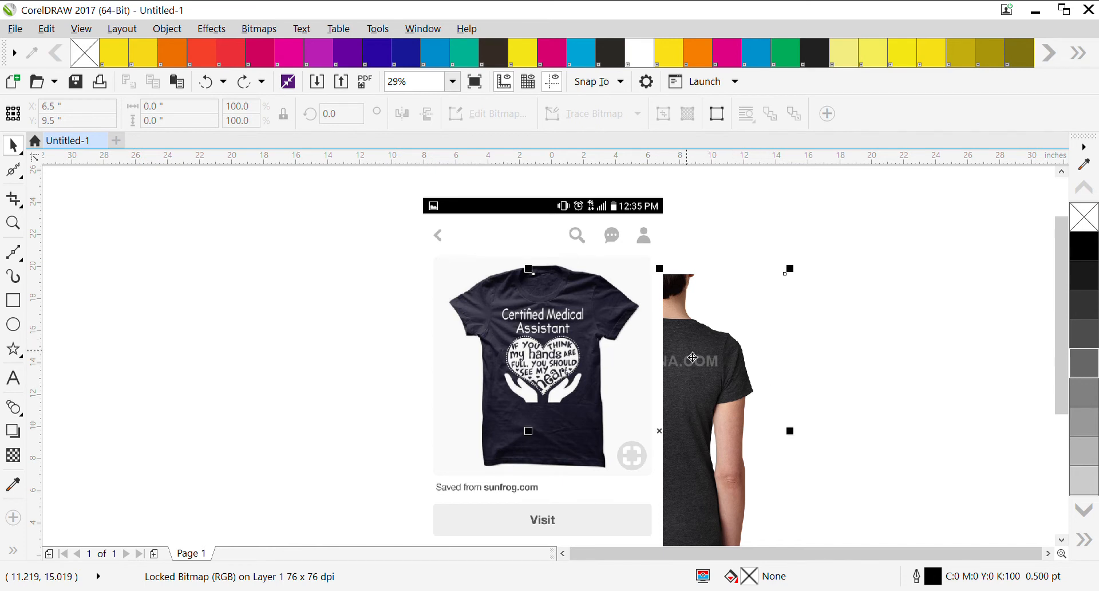
key("Delete")
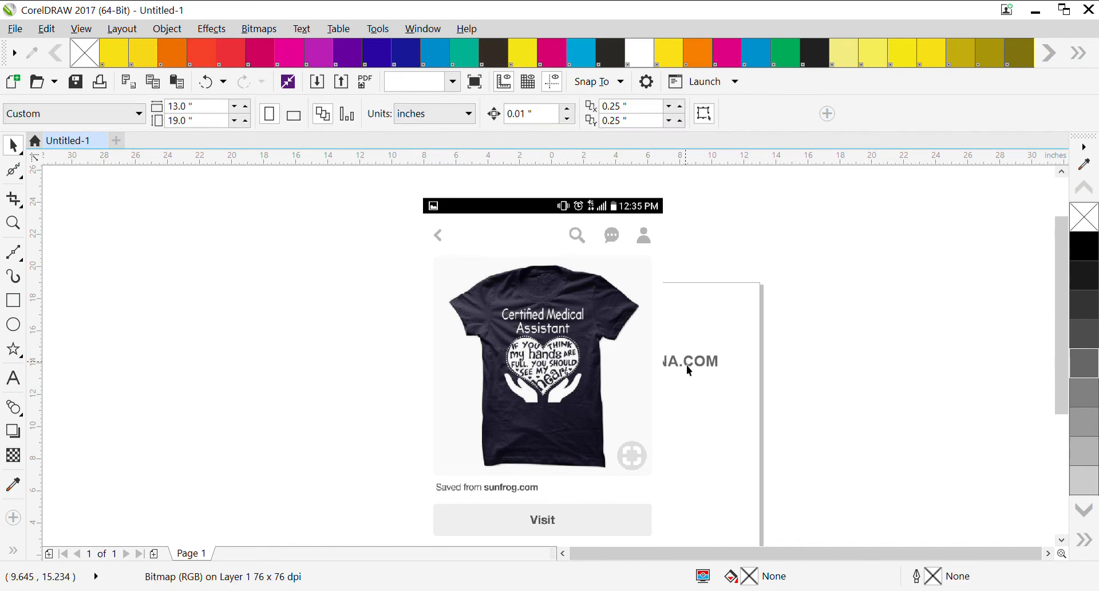
left_click(689, 369)
key("Delete")
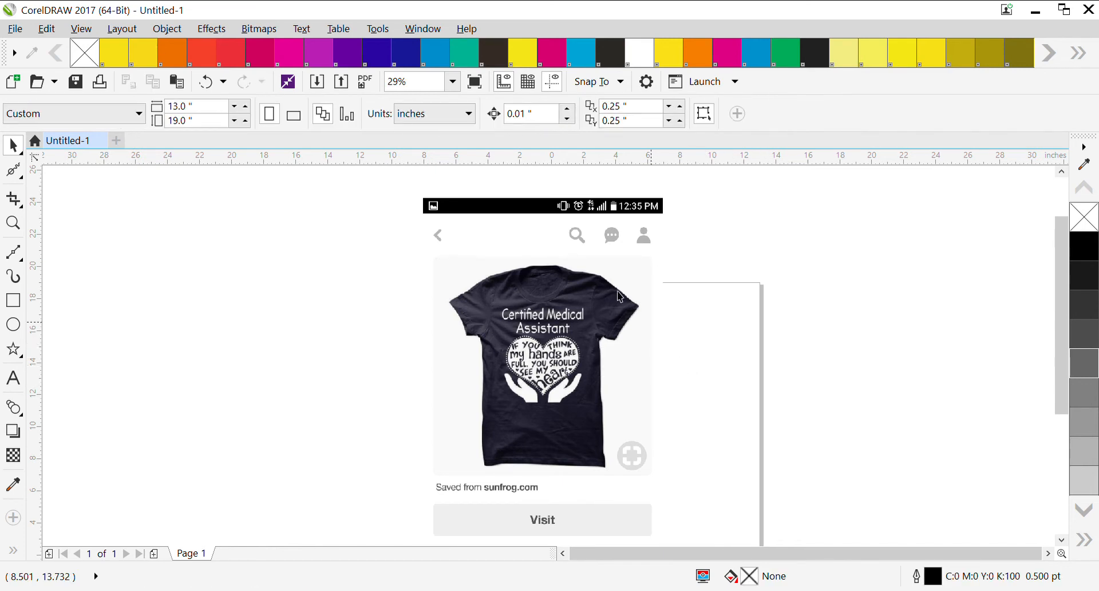
Move the Certified Medical Assistant shirt photo off the page onto the empty canvas to its left.
left_click(528, 309)
left_click_drag(521, 298, 287, 288)
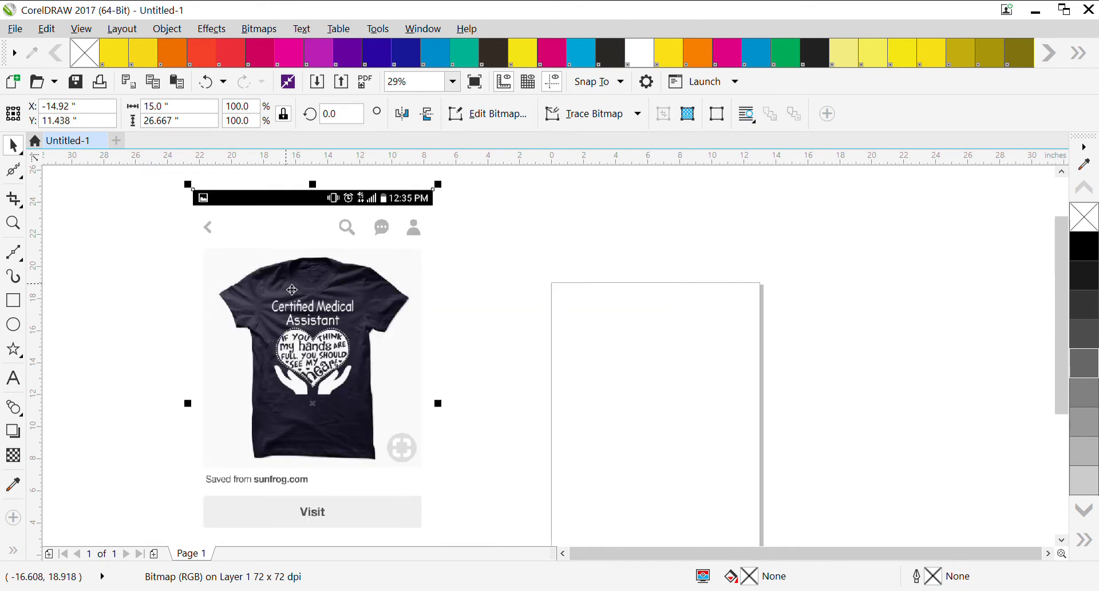
left_click(16, 220)
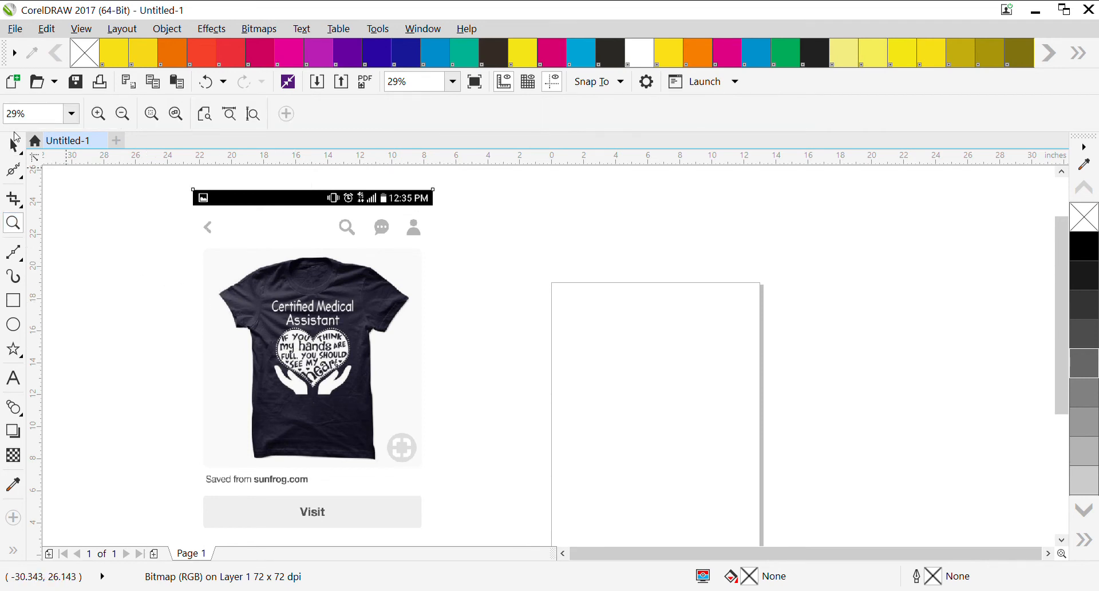
left_click(11, 148)
Lock the shirt photo in place and switch the display to Wireframe view for manual tracing.
left_click(293, 298)
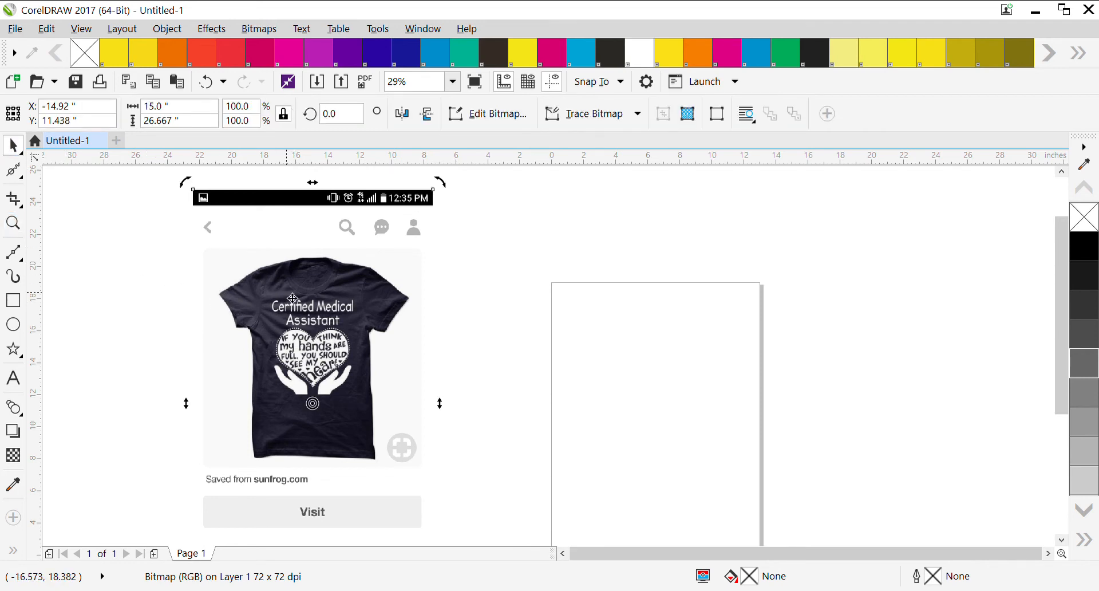
left_click(348, 377)
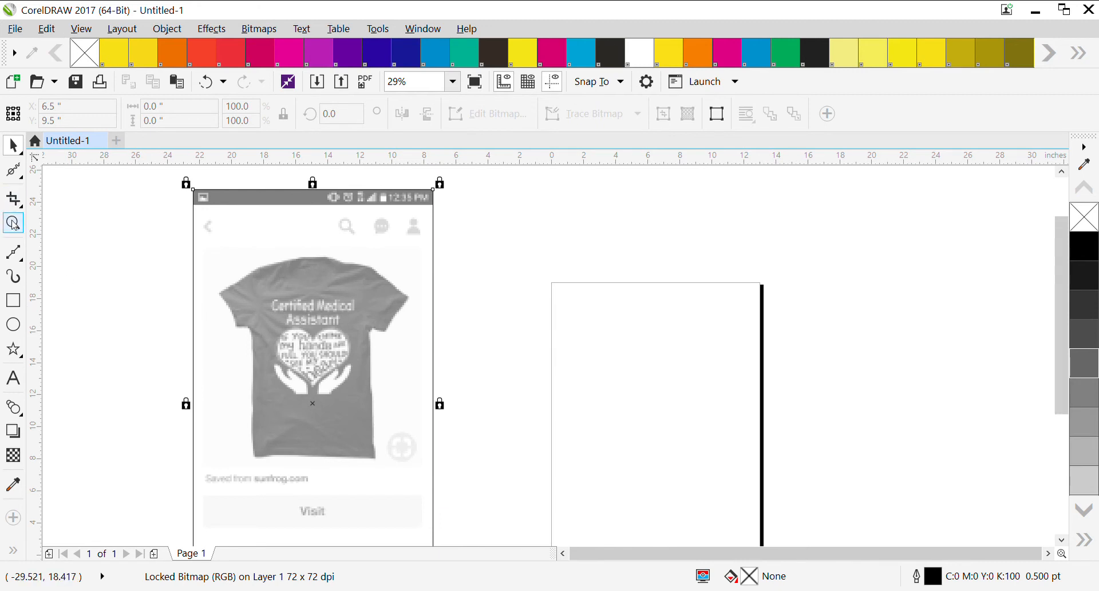
left_click(327, 357)
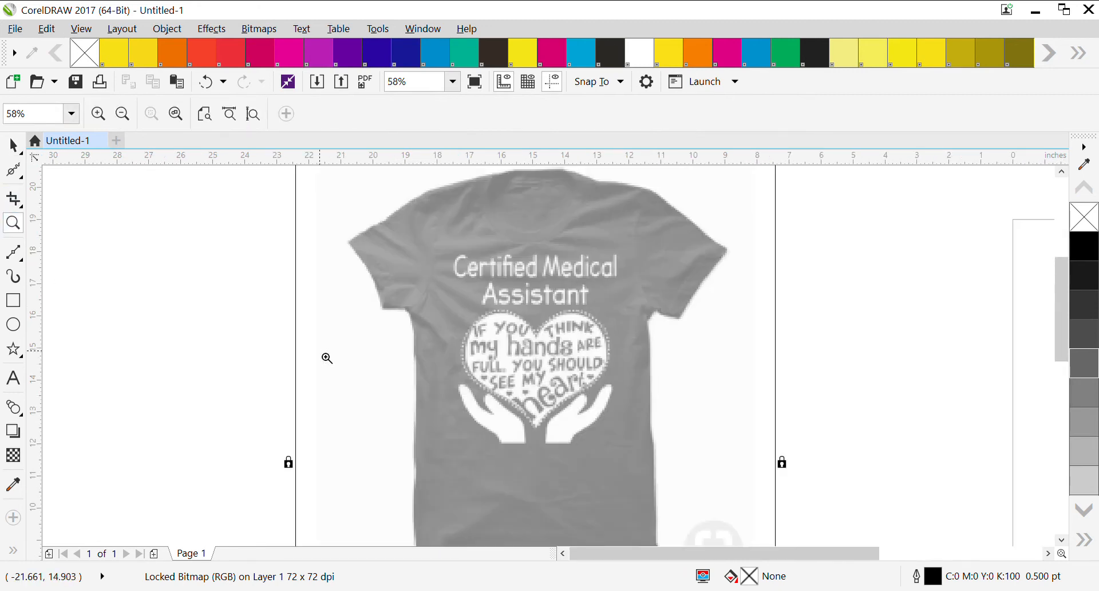
left_click(556, 424)
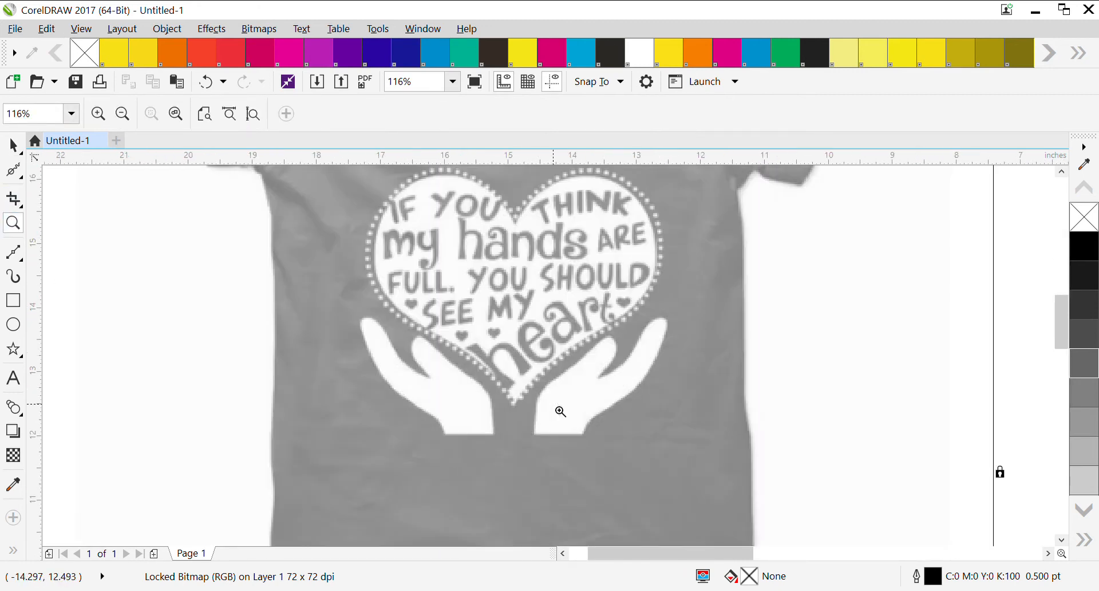
left_click_drag(1058, 337, 1057, 322)
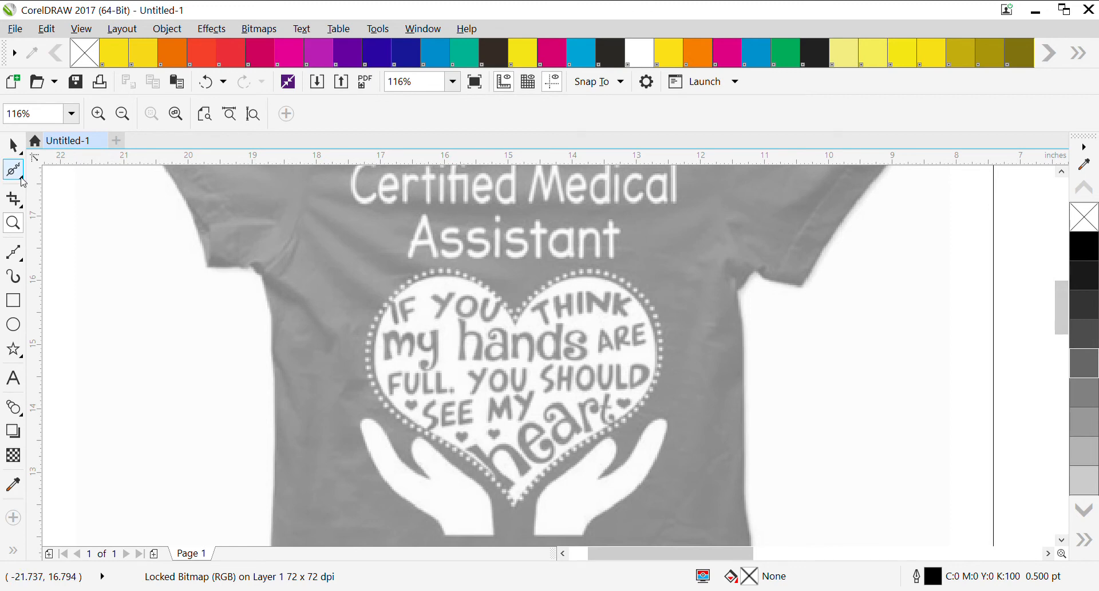
left_click(20, 256)
left_click(519, 332)
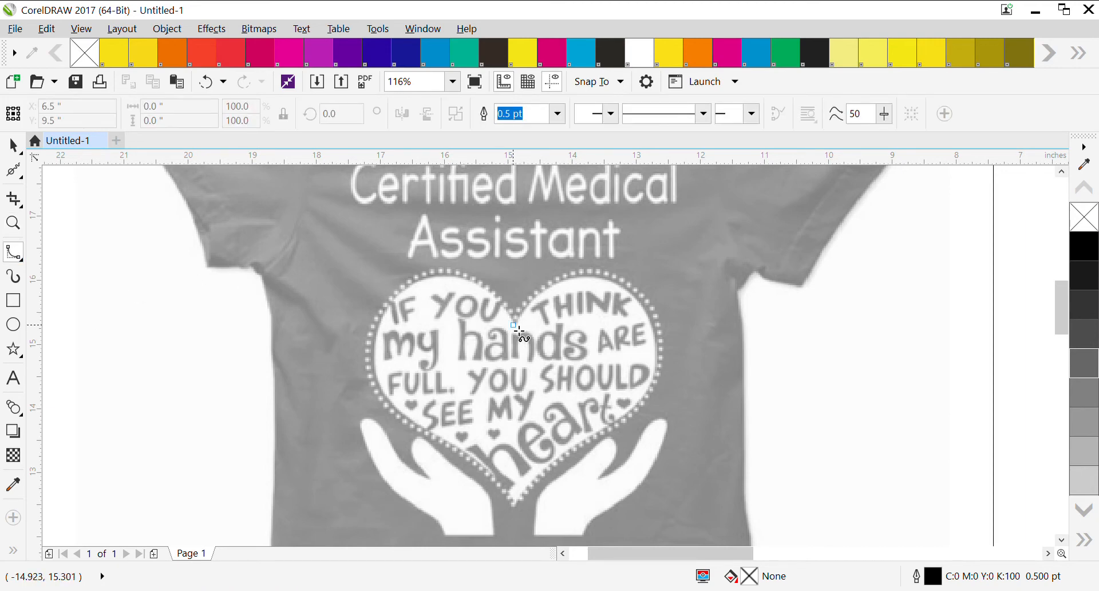
left_click(515, 327)
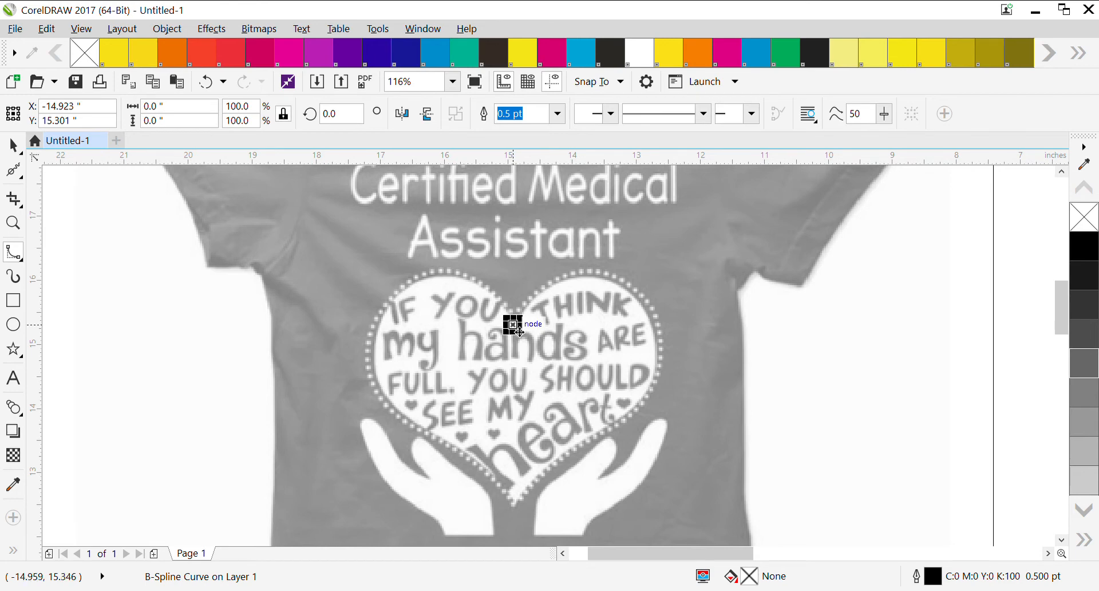
left_click(515, 324)
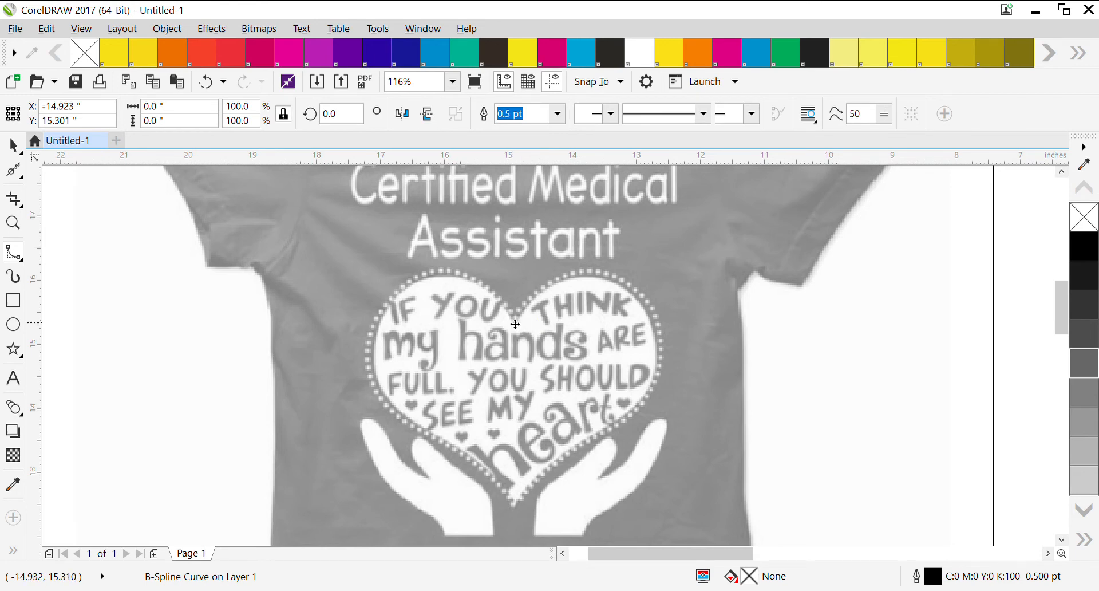
left_click(504, 308)
left_click(206, 83)
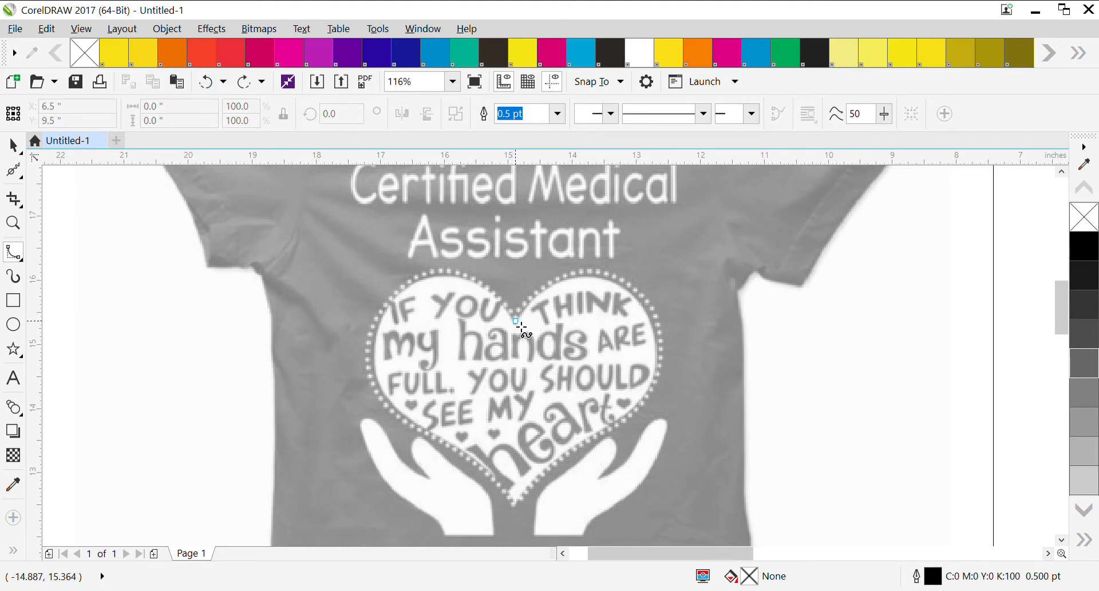
Trace the left half of the white heart with a B-Spline curve, from the top notch around the lobe to the bottom point.
left_click(505, 308)
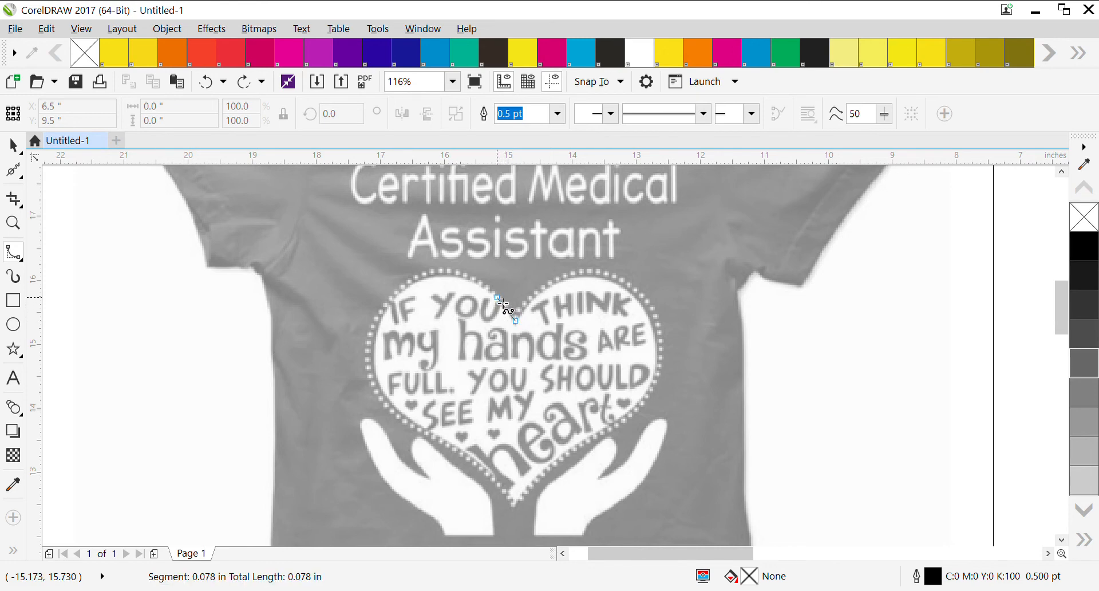
left_click(475, 281)
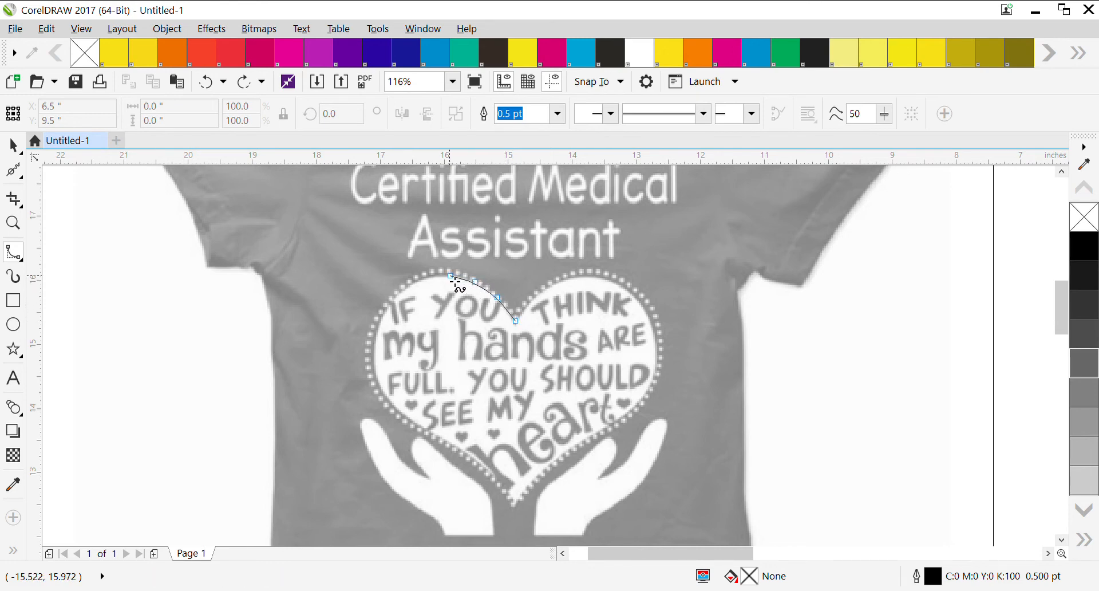
left_click(449, 276)
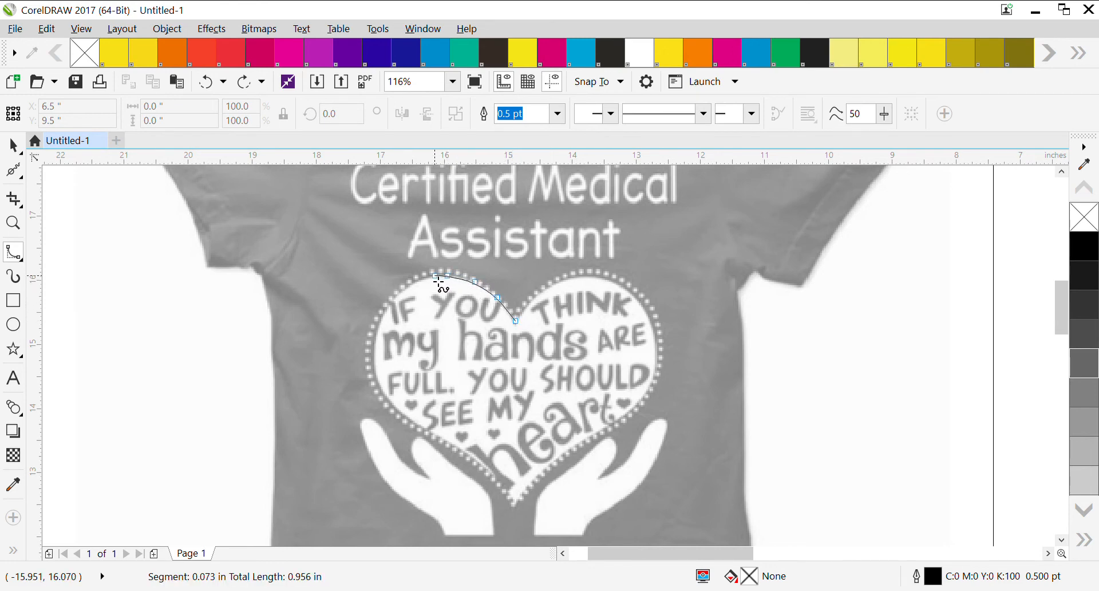
left_click(406, 302)
left_click(395, 317)
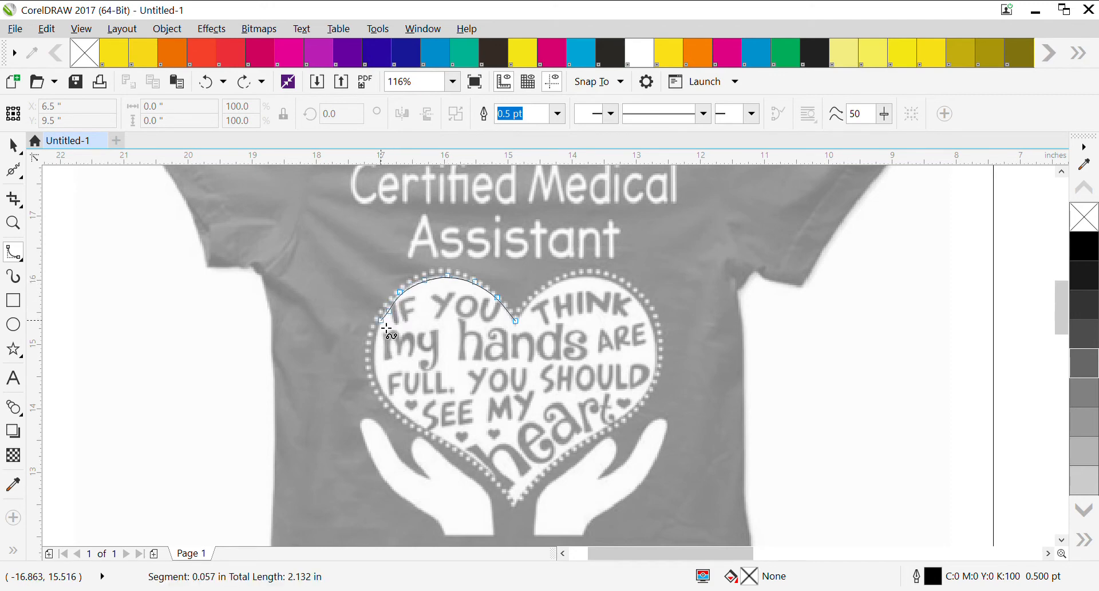
left_click(376, 356)
left_click(381, 381)
left_click(395, 406)
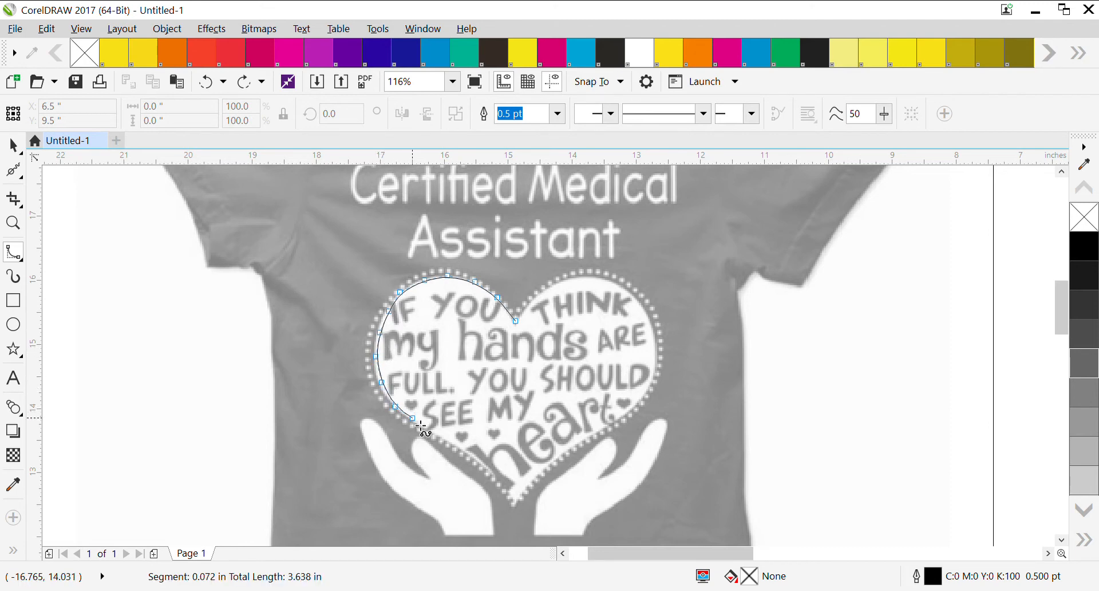
left_click(418, 421)
left_click(467, 449)
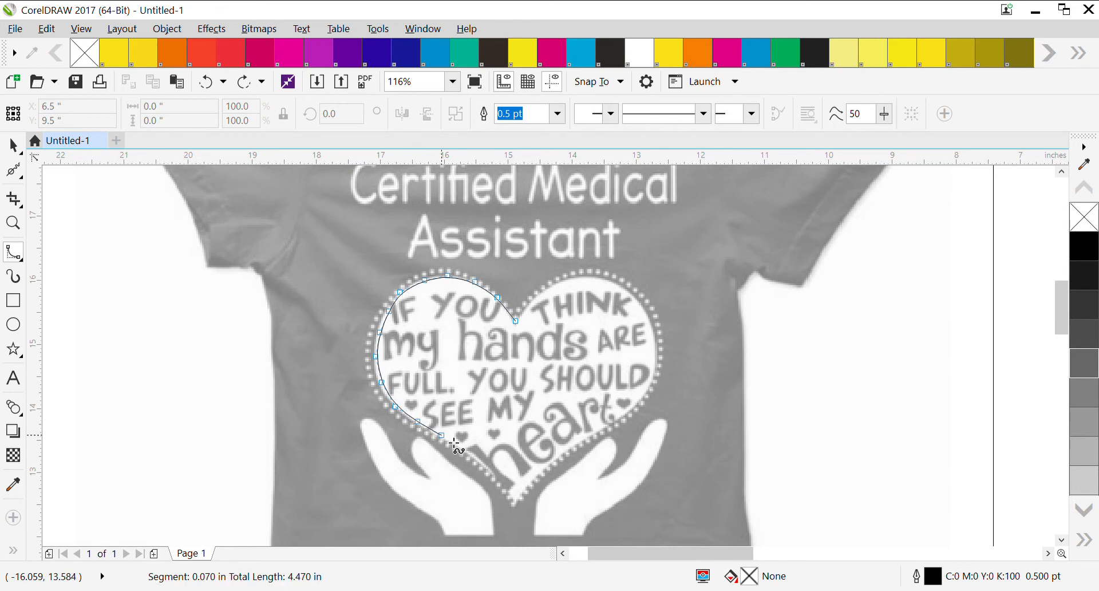
left_click(502, 485)
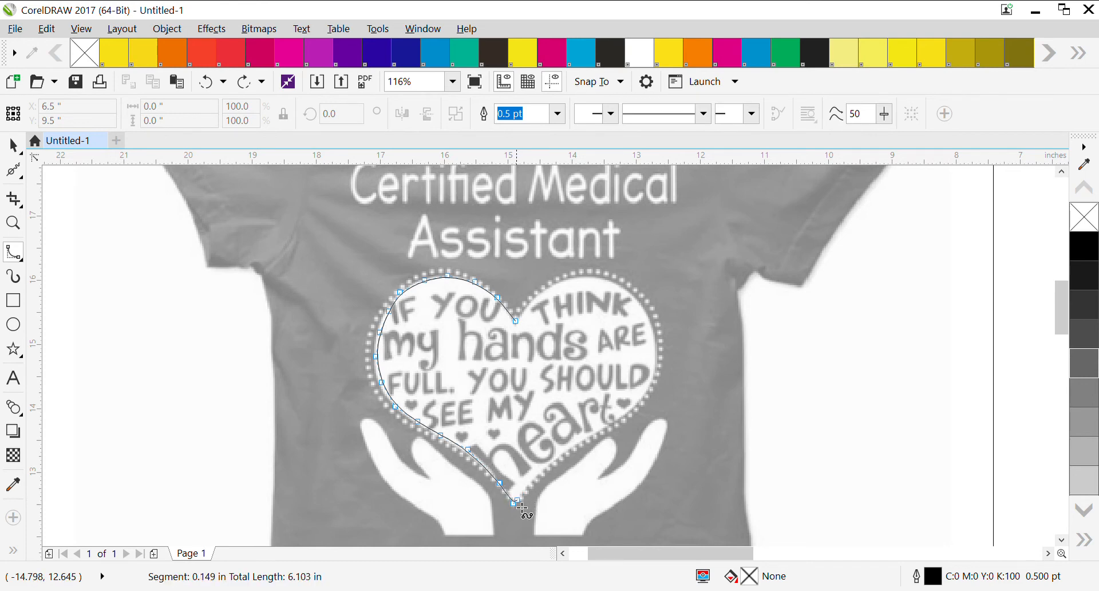
Trace the heart's right half back to the notch, closing the B-Spline at about 4.34 by 3.51 inches, and fill it with black.
left_click(533, 481)
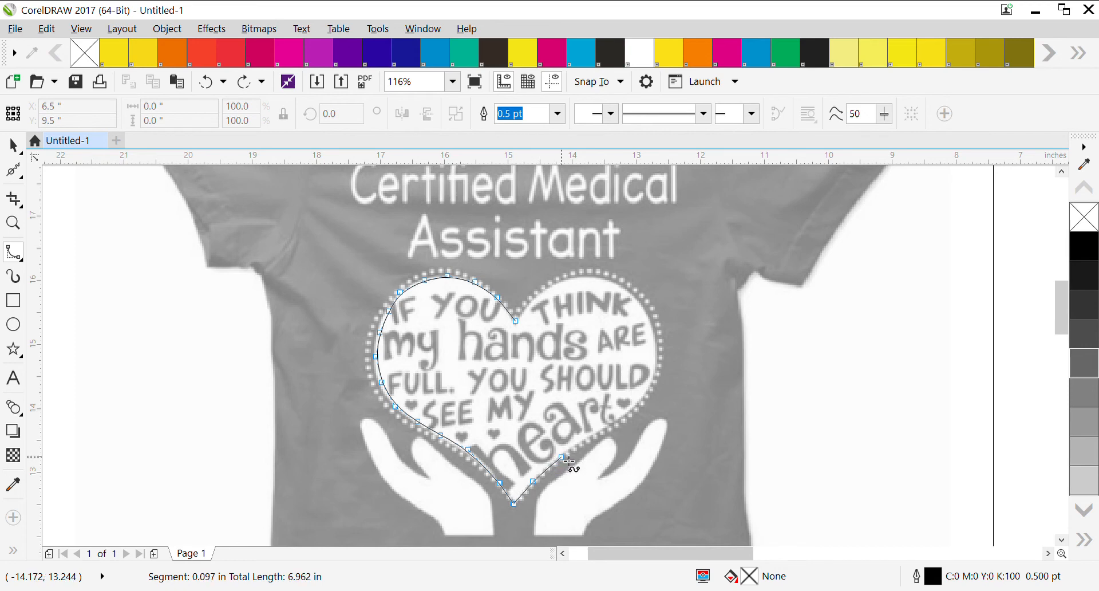
left_click(587, 442)
left_click(615, 426)
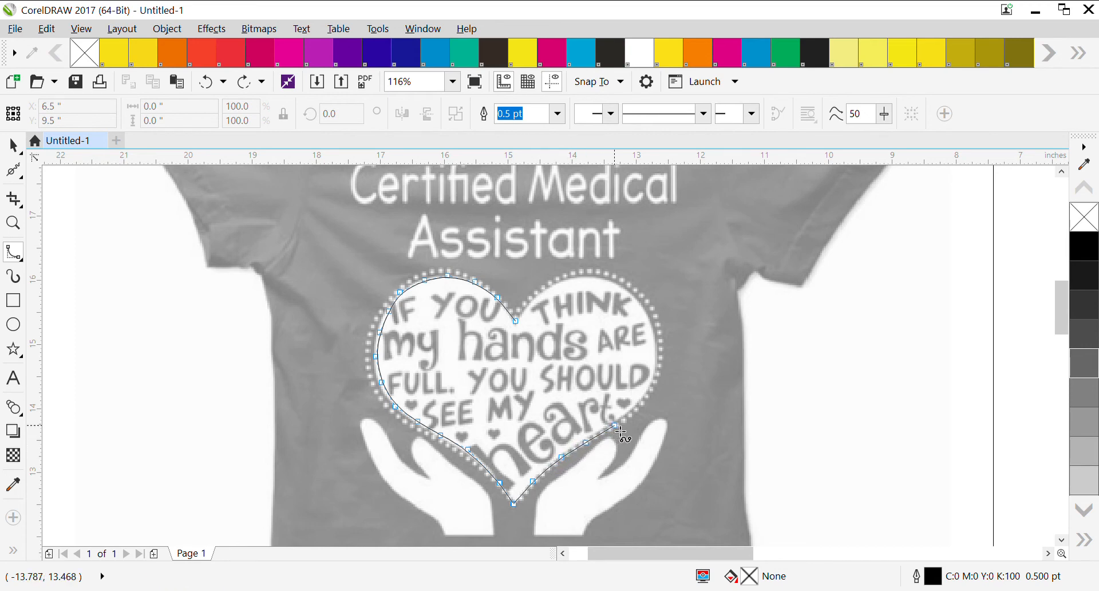
left_click(632, 411)
left_click(651, 396)
left_click(653, 385)
left_click(655, 376)
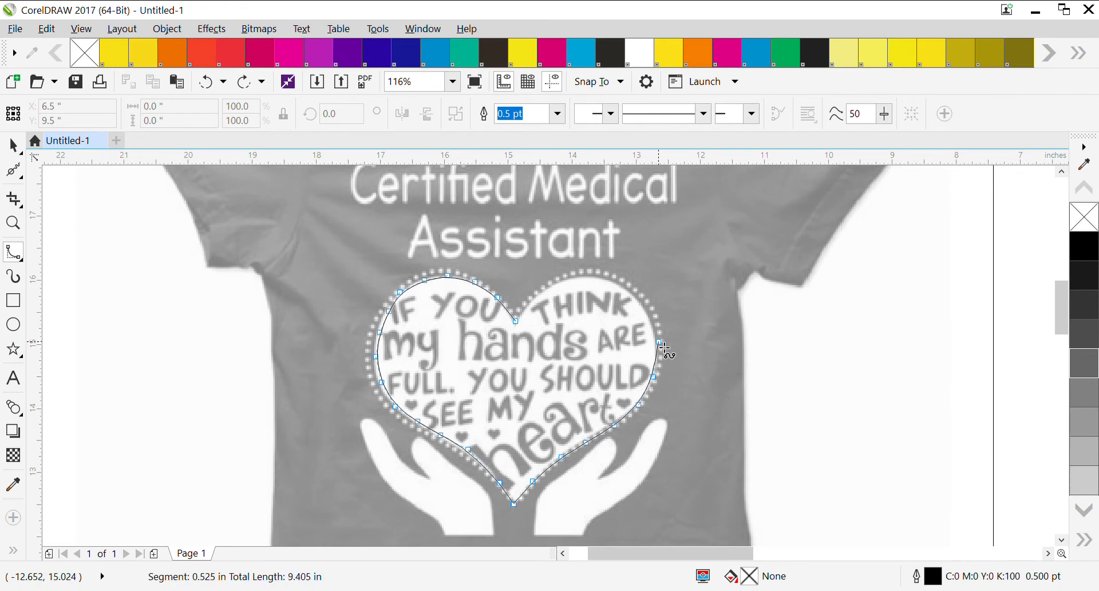
left_click(658, 352)
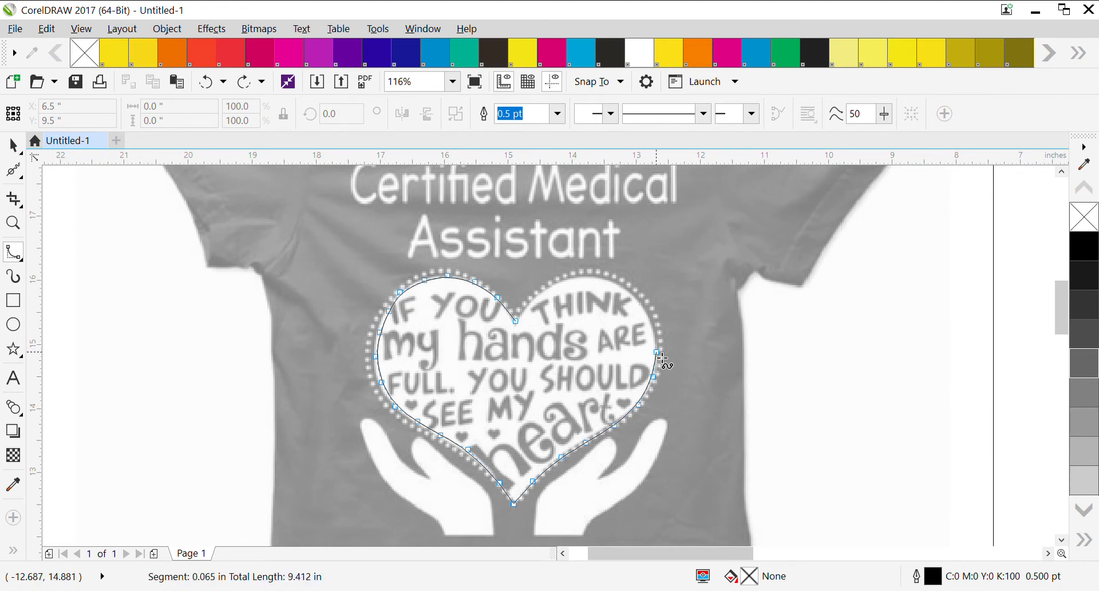
left_click(654, 316)
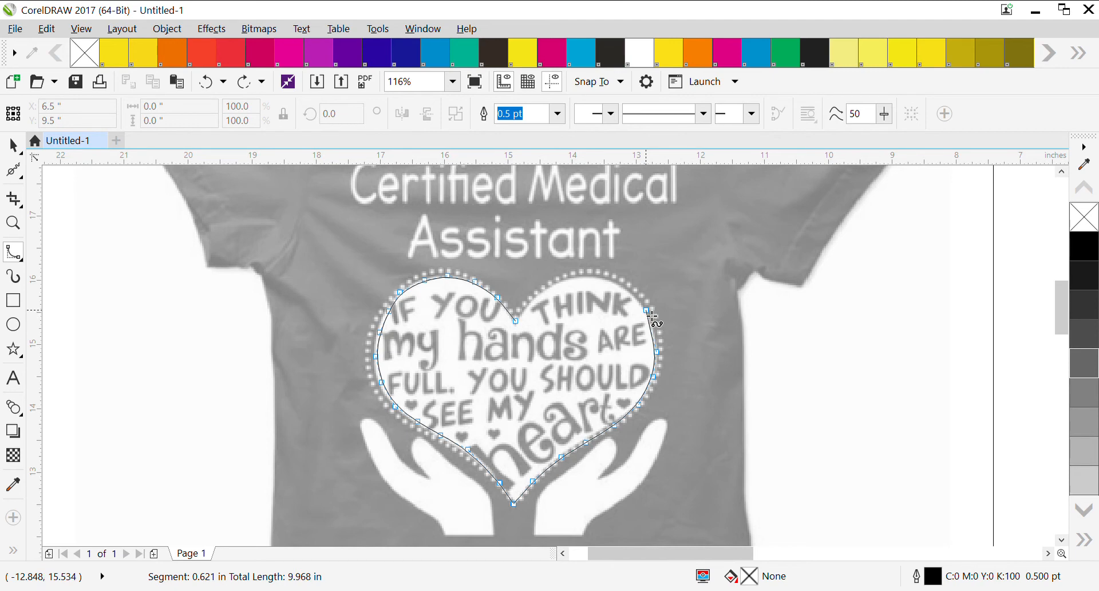
left_click(651, 319)
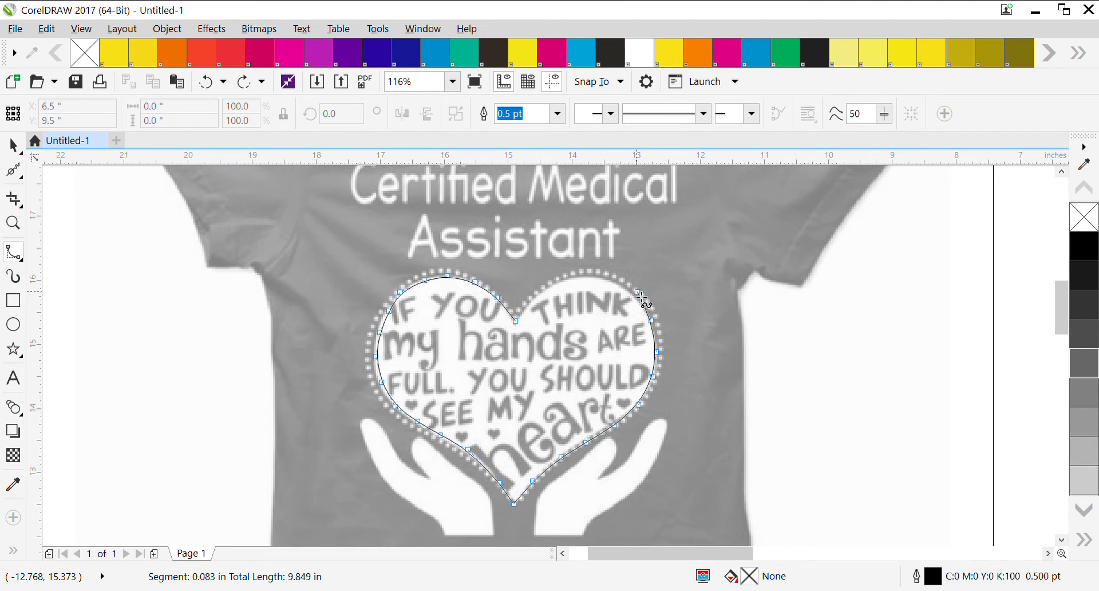
left_click(635, 292)
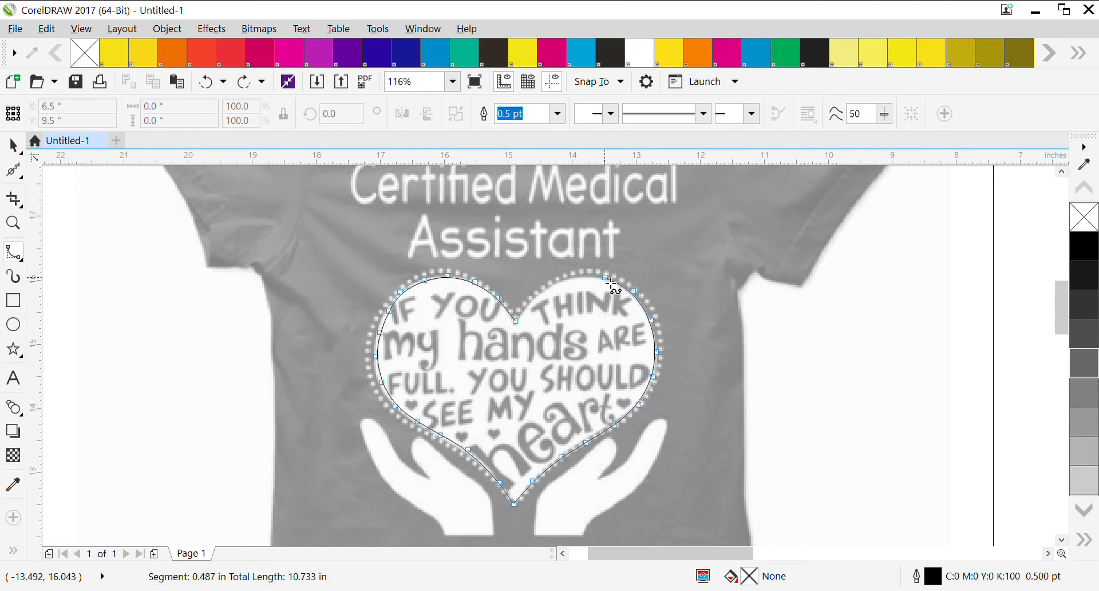
left_click(603, 278)
left_click(580, 279)
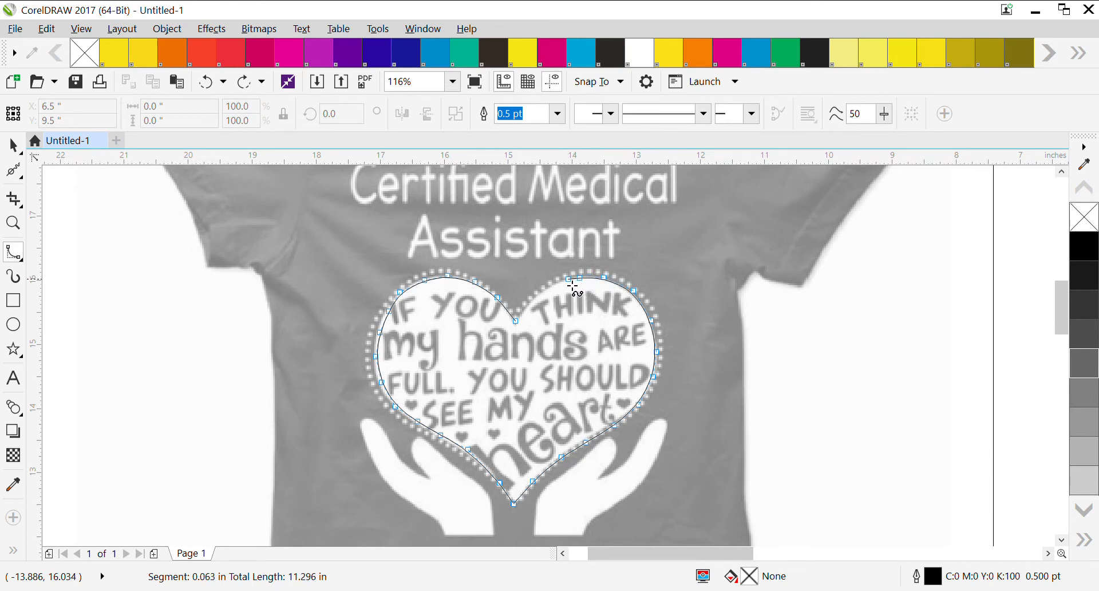
left_click(542, 298)
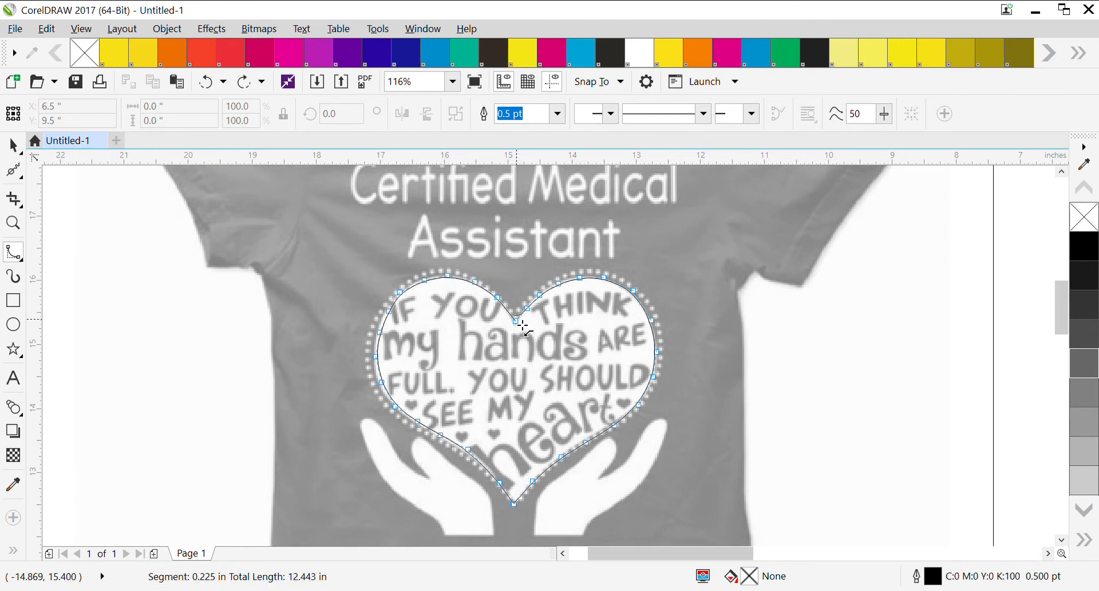
left_click(518, 320)
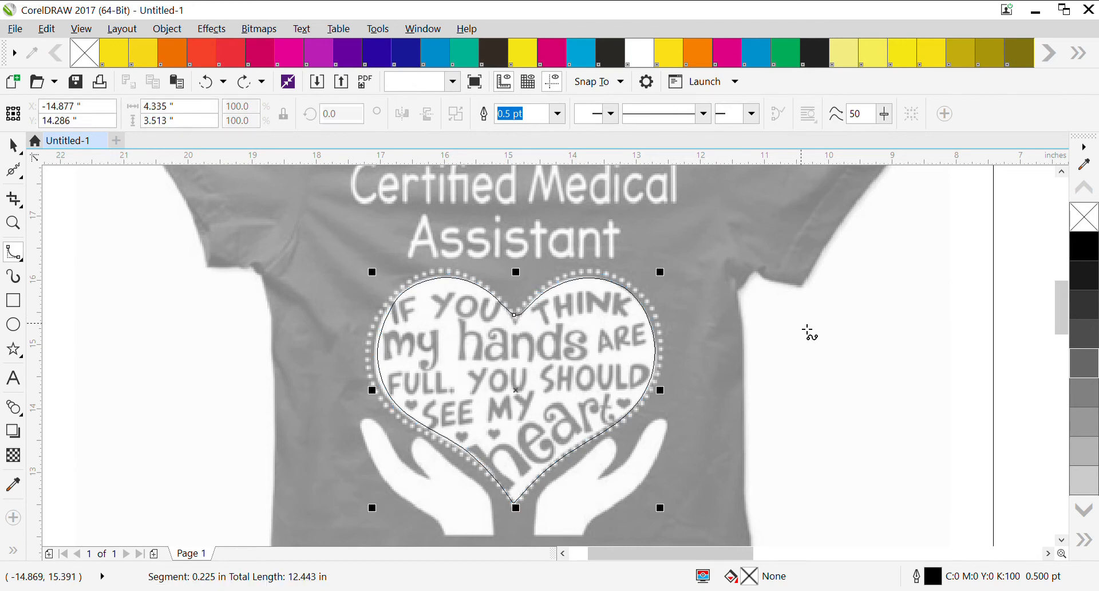
left_click(1084, 246)
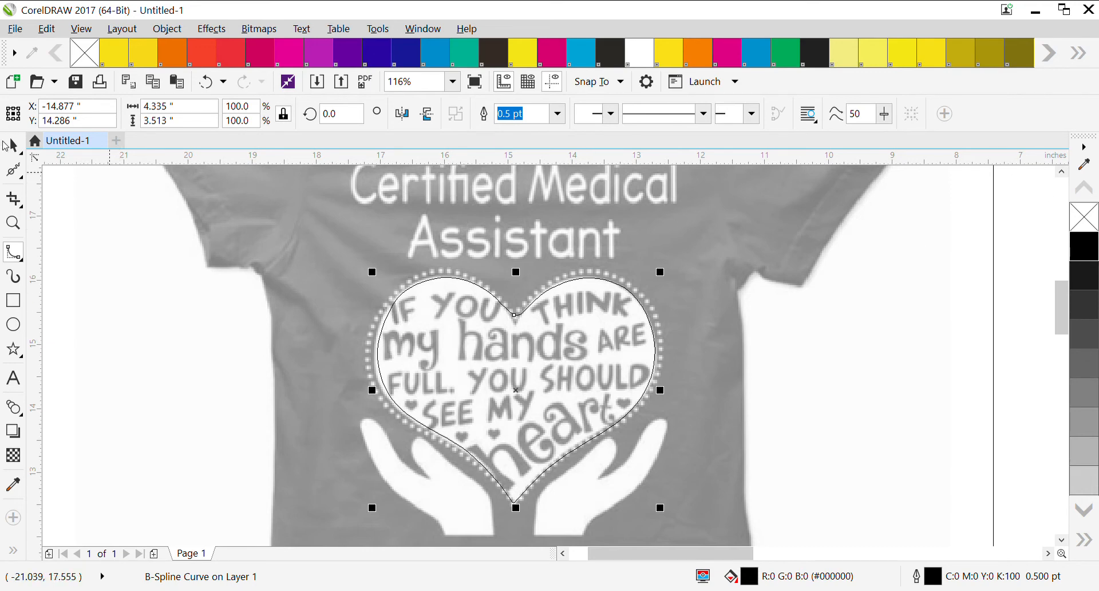
Switch the display out of Wireframe view and move the black traced heart off the shirt photo to its right.
left_click(11, 146)
left_click(420, 339)
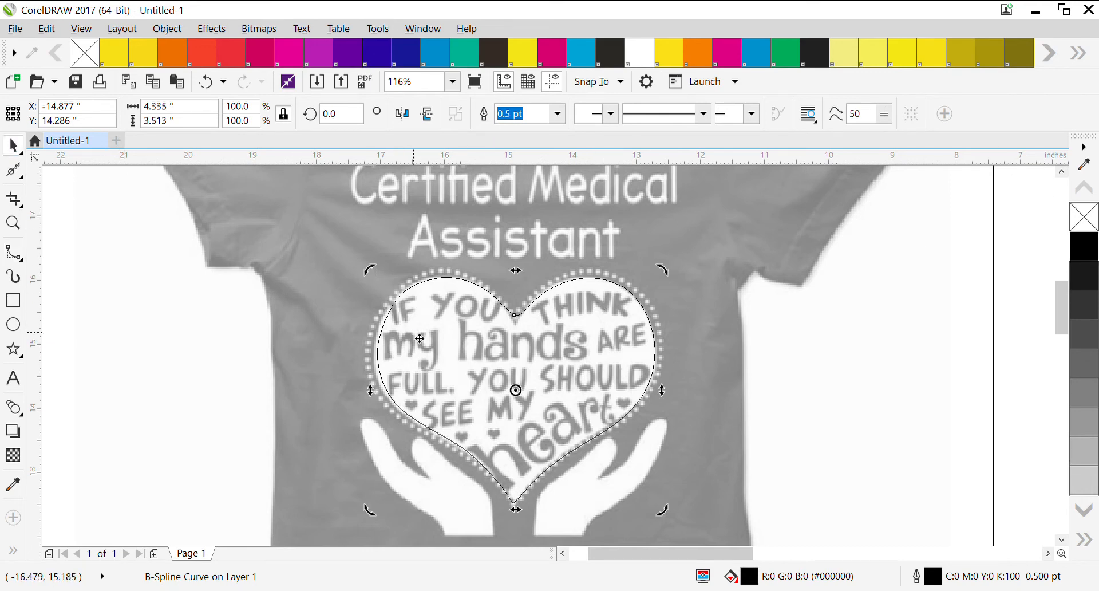
left_click(1088, 253)
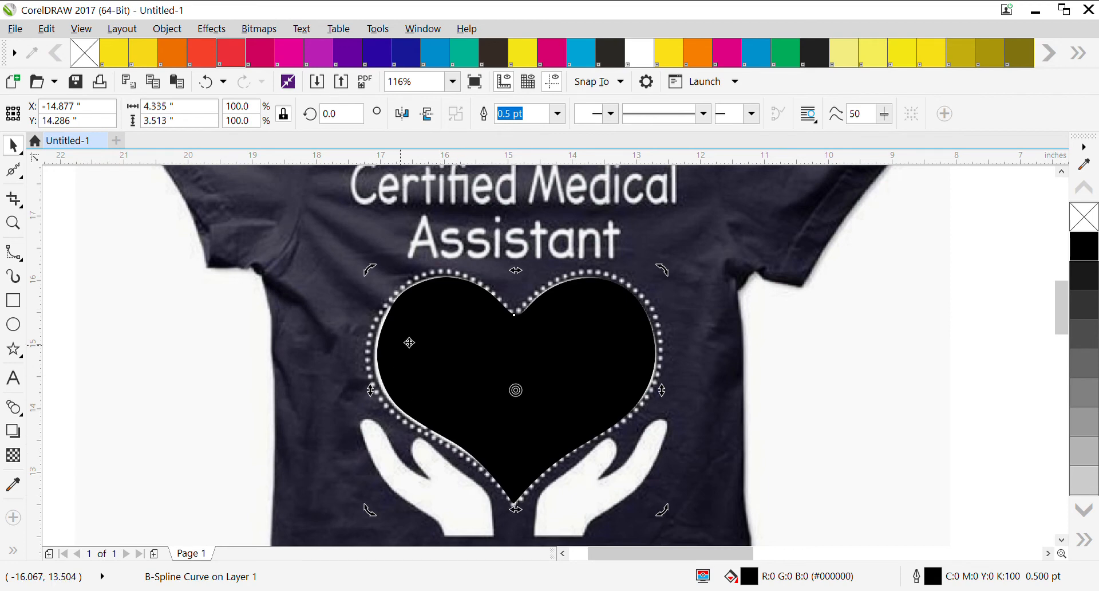
left_click(370, 225)
left_click(475, 350)
left_click_drag(476, 349, 928, 356)
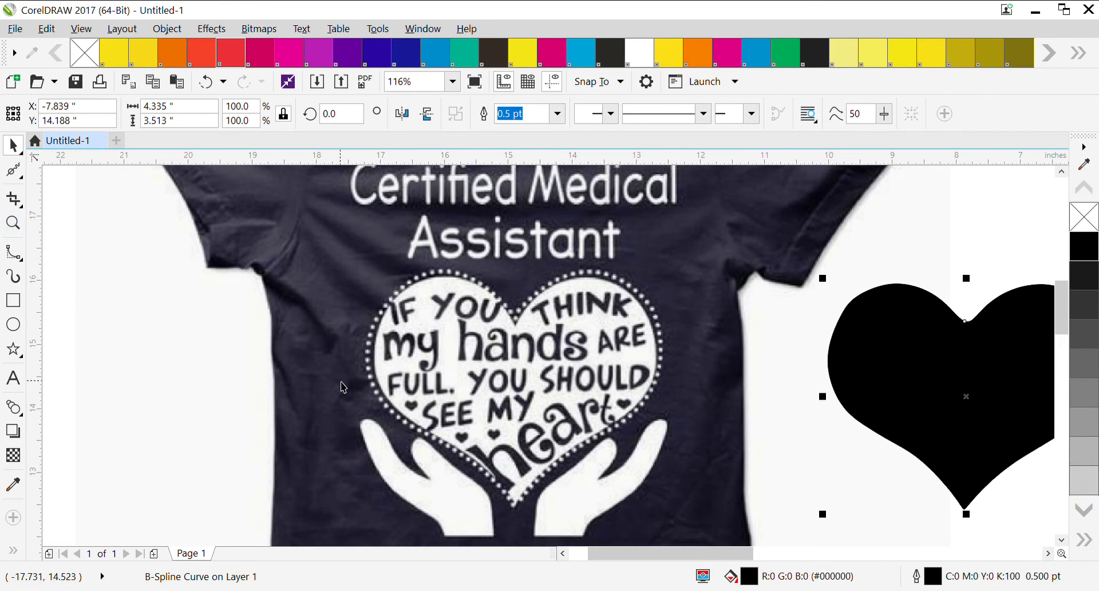
left_click_drag(487, 391, 663, 388)
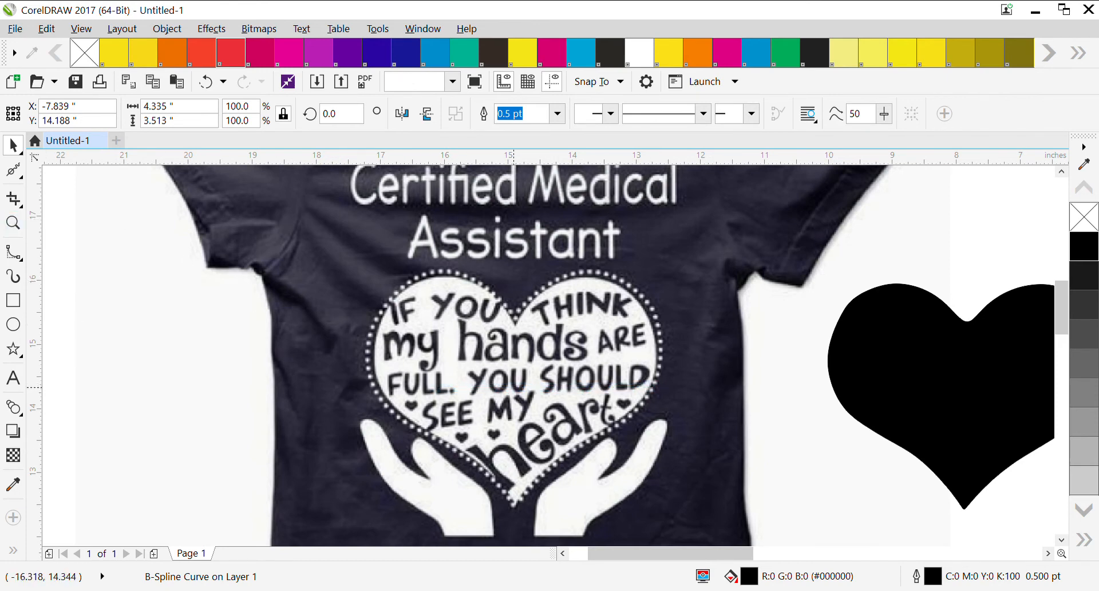
Enlarge the black heart proportionally to about 15.61 by 12.65 inches and move it over the page.
left_click(459, 84)
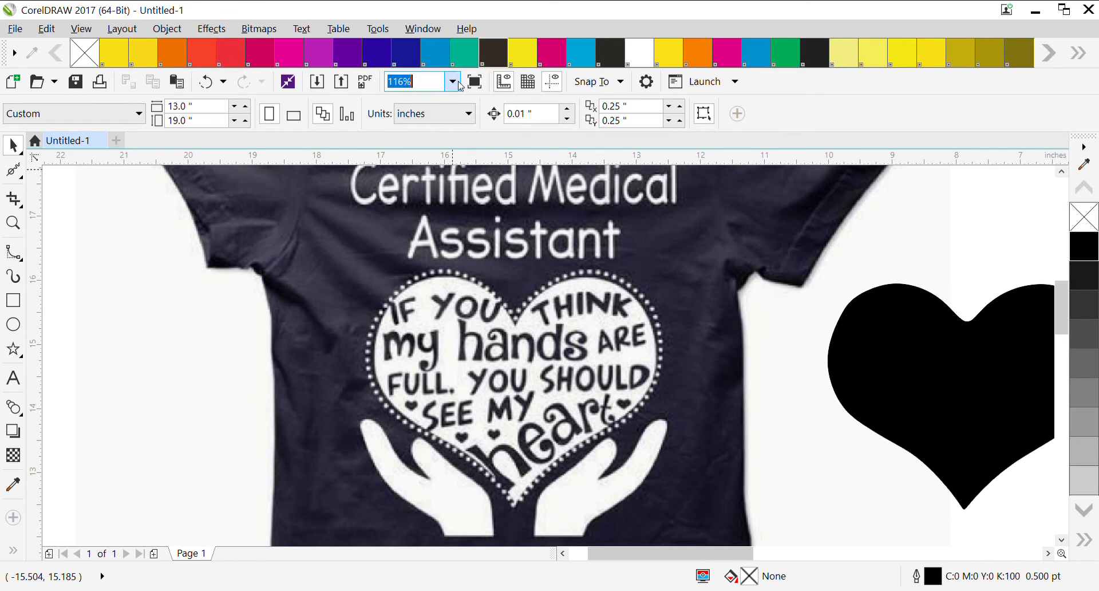
left_click(428, 104)
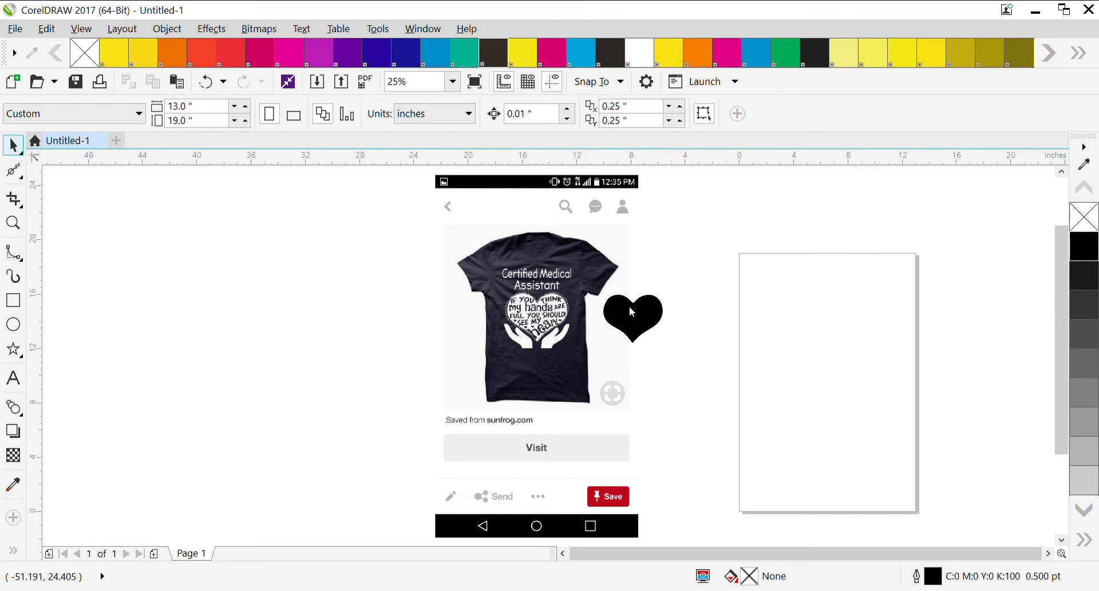
left_click(641, 328)
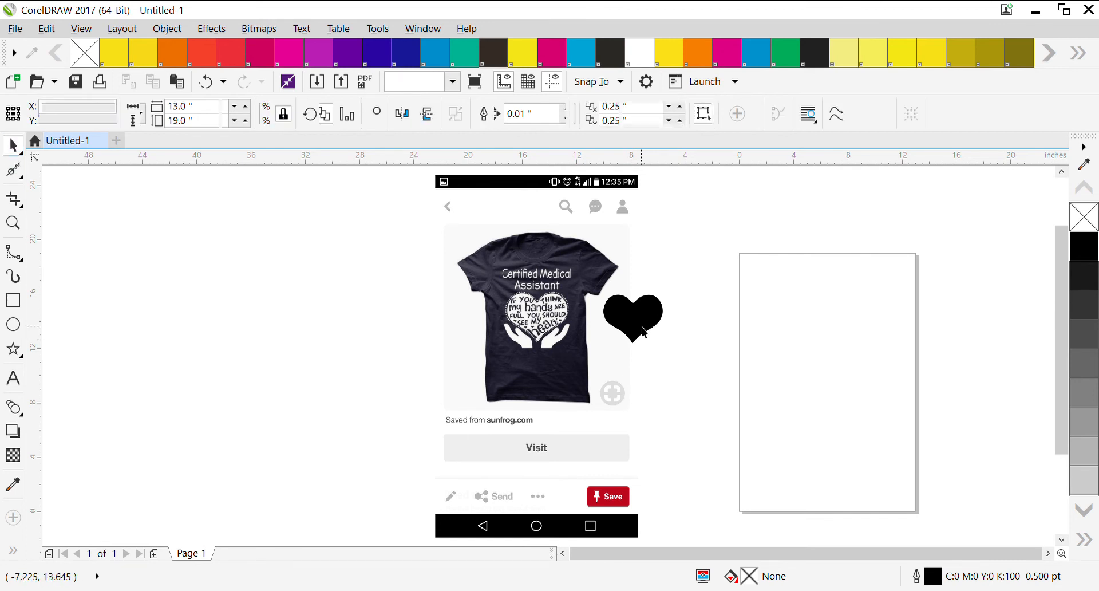
left_click_drag(670, 349, 820, 519)
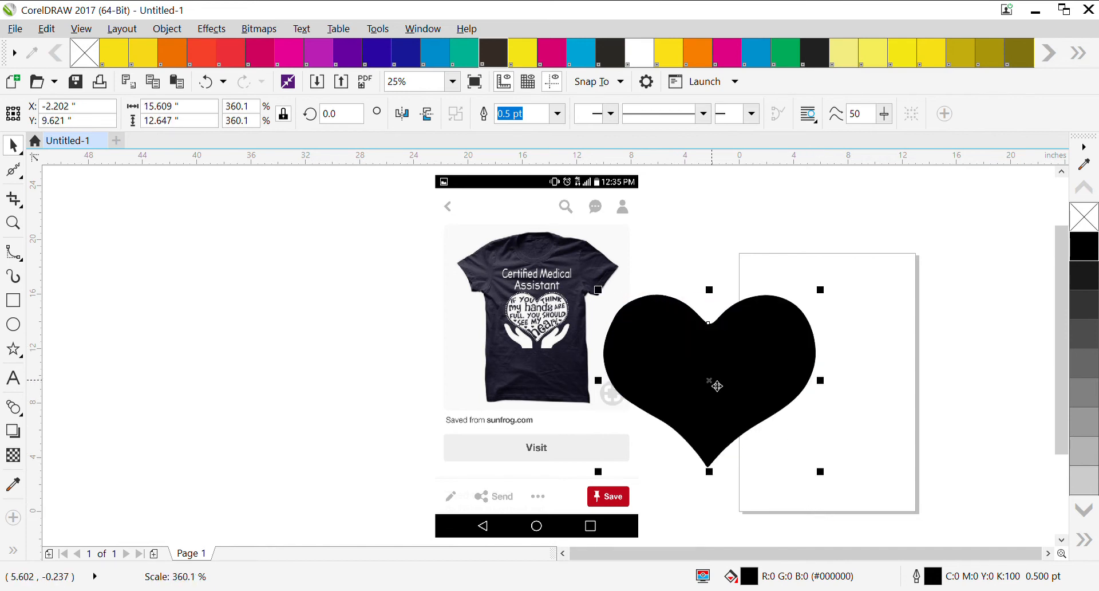
left_click_drag(712, 385, 836, 380)
left_click(752, 247)
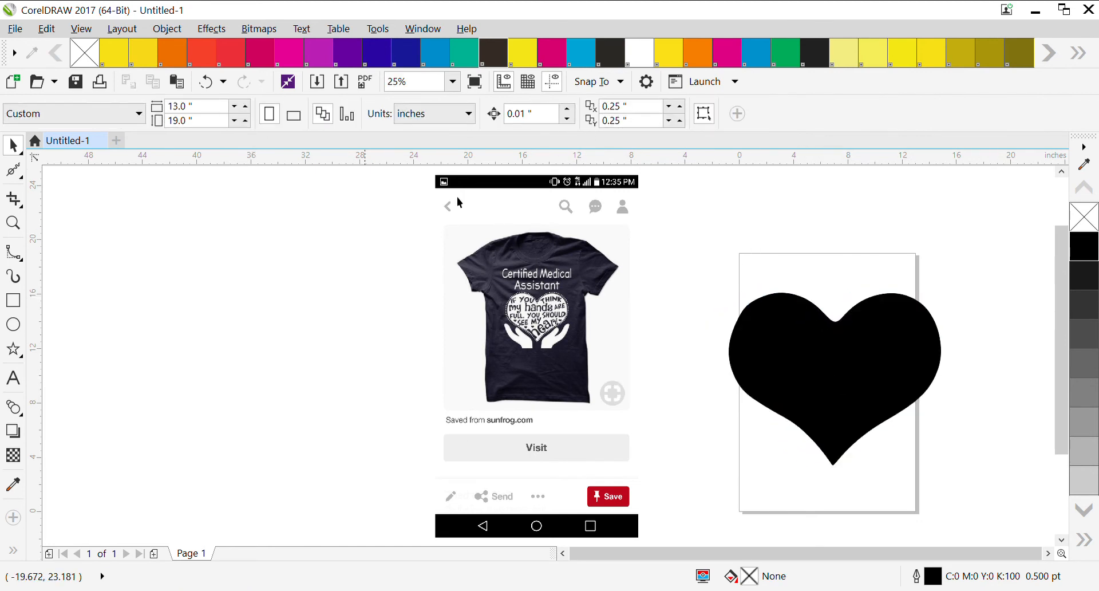
Shrink the heart proportionally to about 11.81 by 9.57 inches and position it within the page width.
left_click(789, 349)
left_click(790, 349)
left_click(791, 349)
left_click_drag(725, 288, 778, 332)
left_click_drag(863, 400, 825, 372)
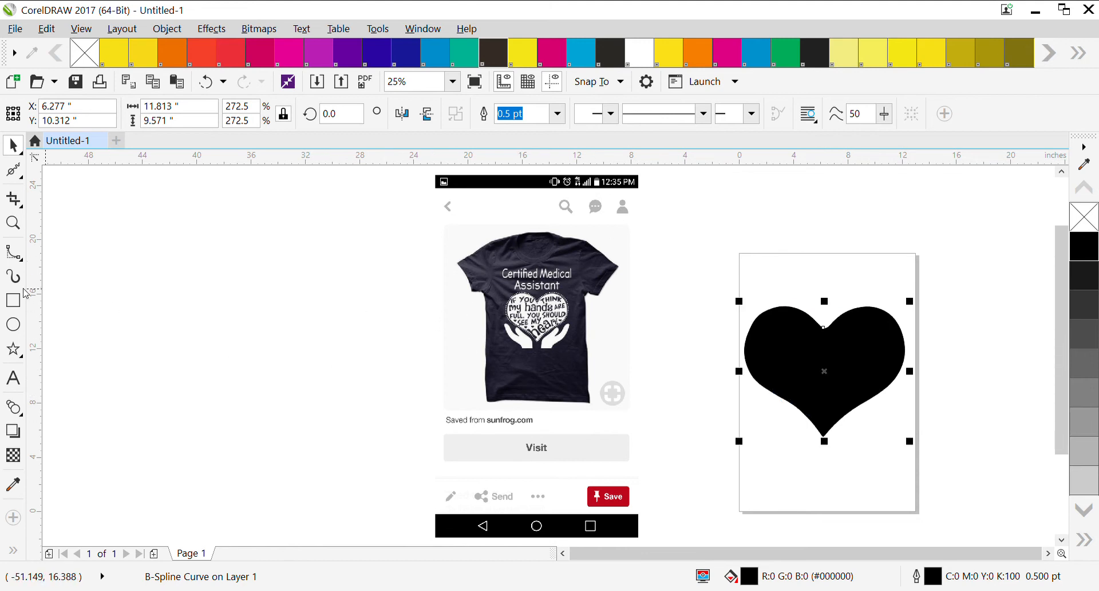
Draw a circle about 2.64 inches in diameter on the empty canvas beside the heart and fill it with magenta.
left_click(12, 221)
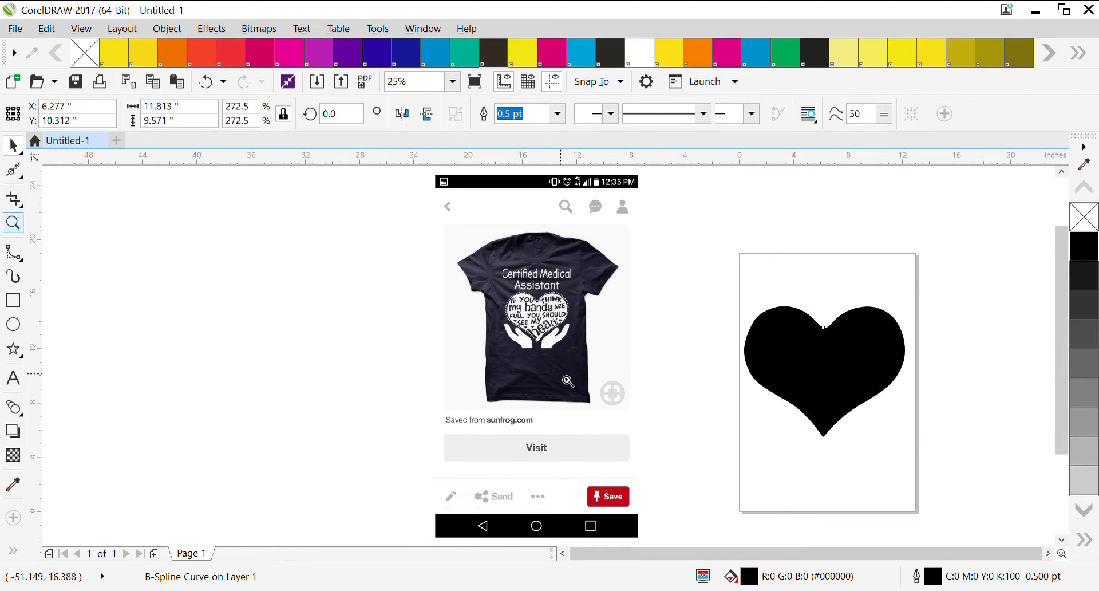
left_click(817, 372)
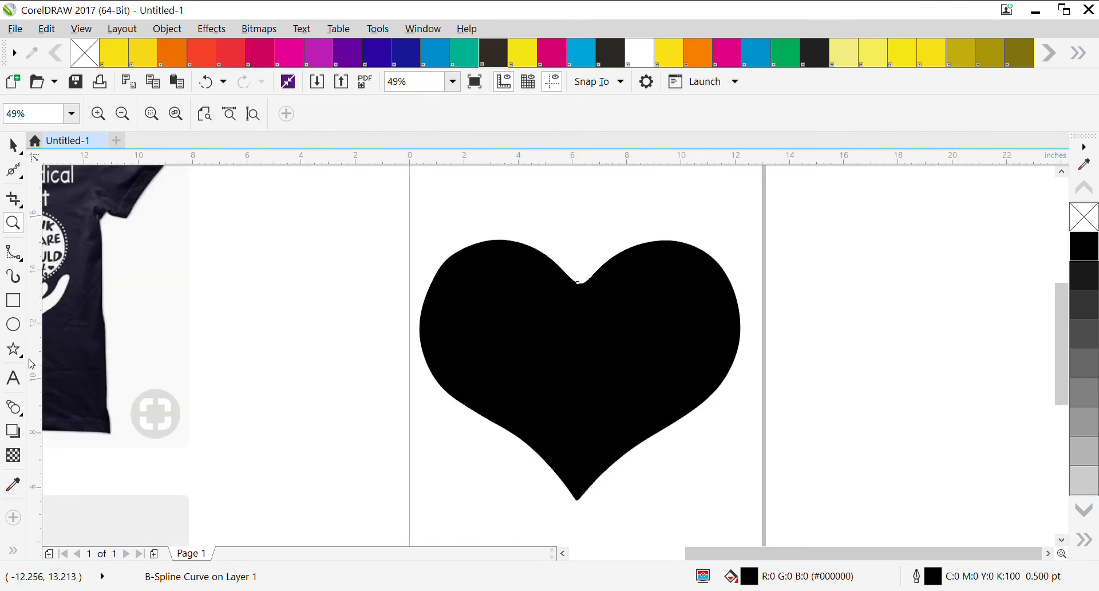
left_click(12, 322)
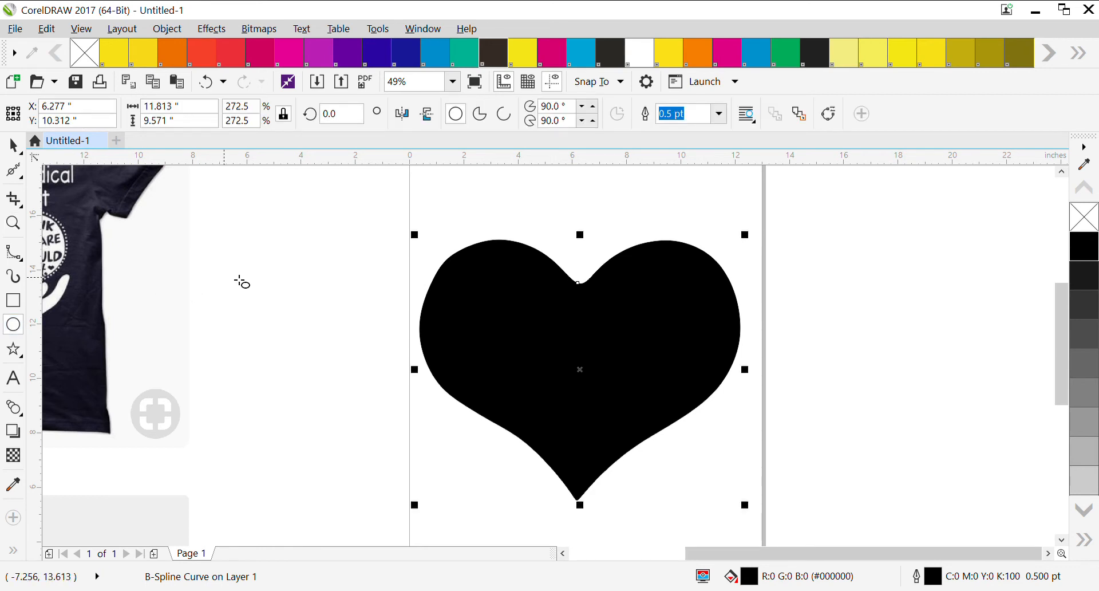
left_click(12, 145)
left_click(260, 261)
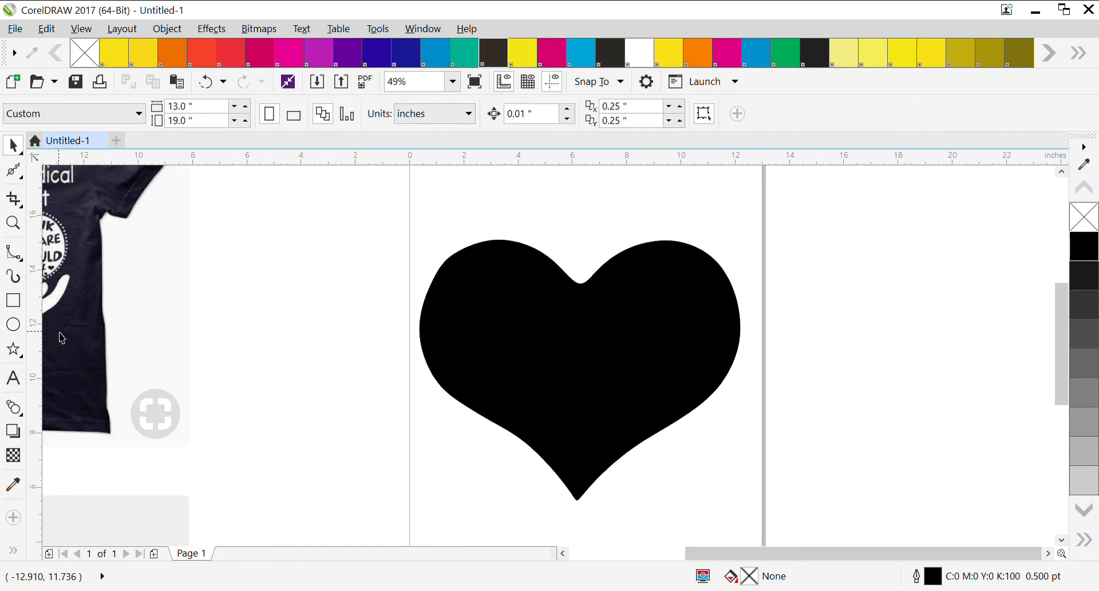
left_click(13, 330)
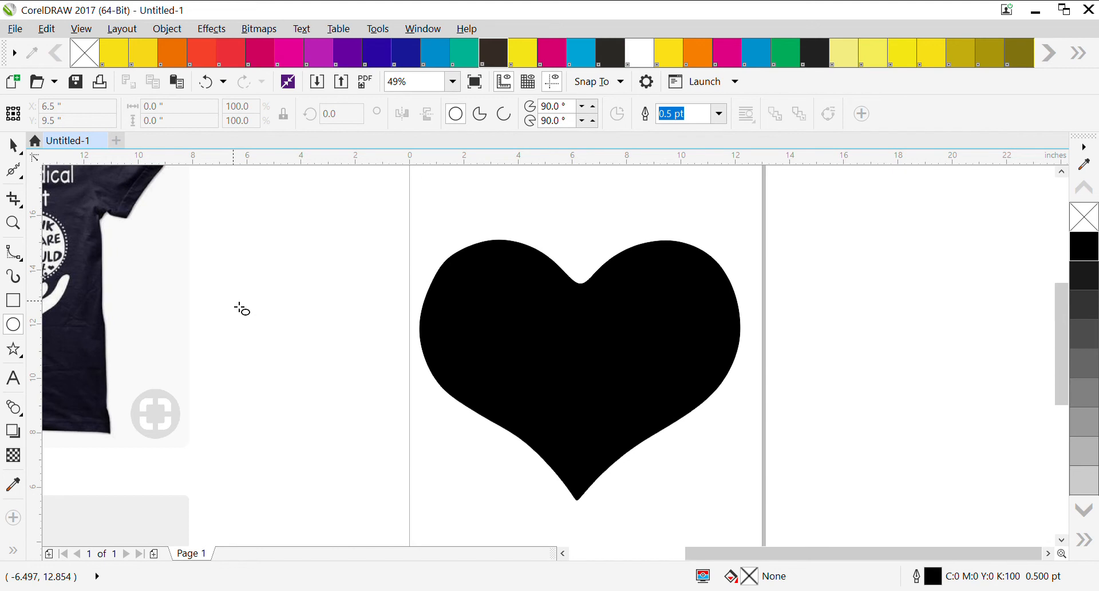
left_click_drag(259, 317, 307, 390)
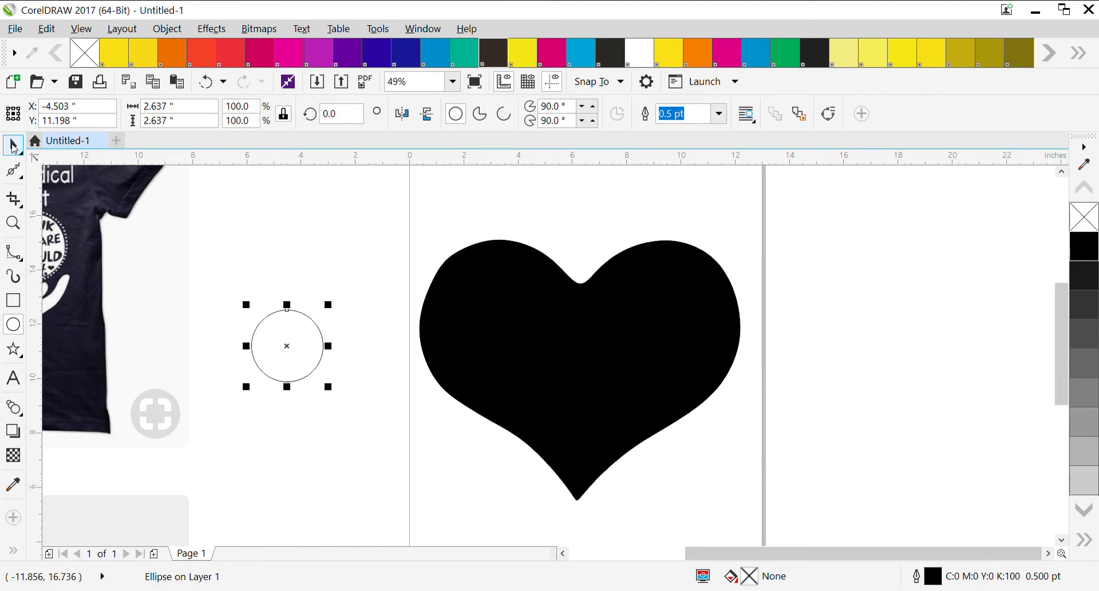
left_click(731, 57)
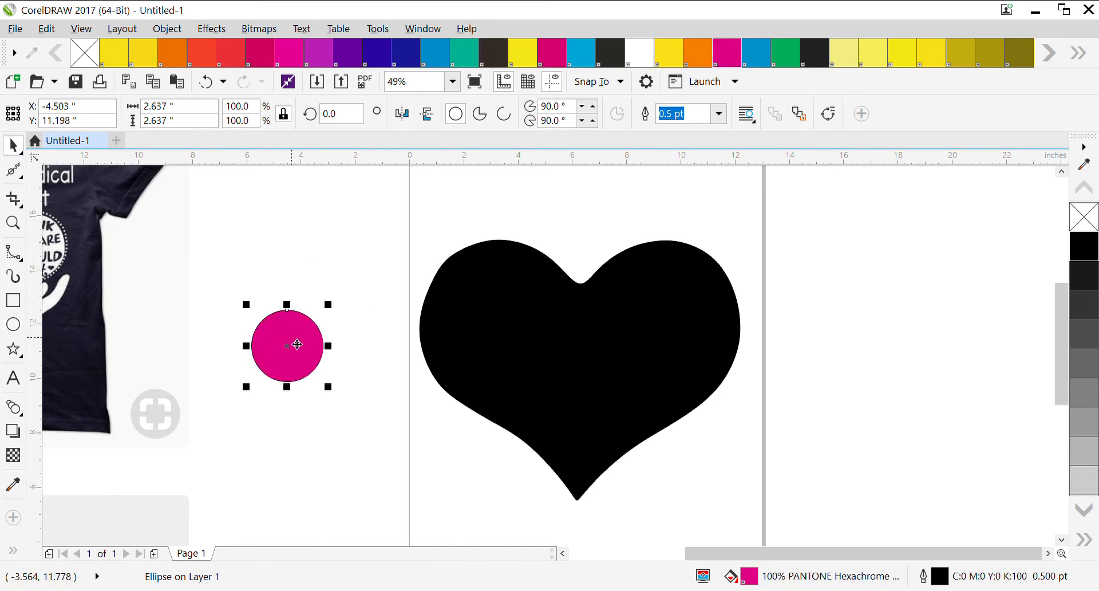
Shrink the magenta circle to about 0.37 inch in diameter and place it against the heart's lower-left edge.
left_click_drag(335, 312, 265, 331)
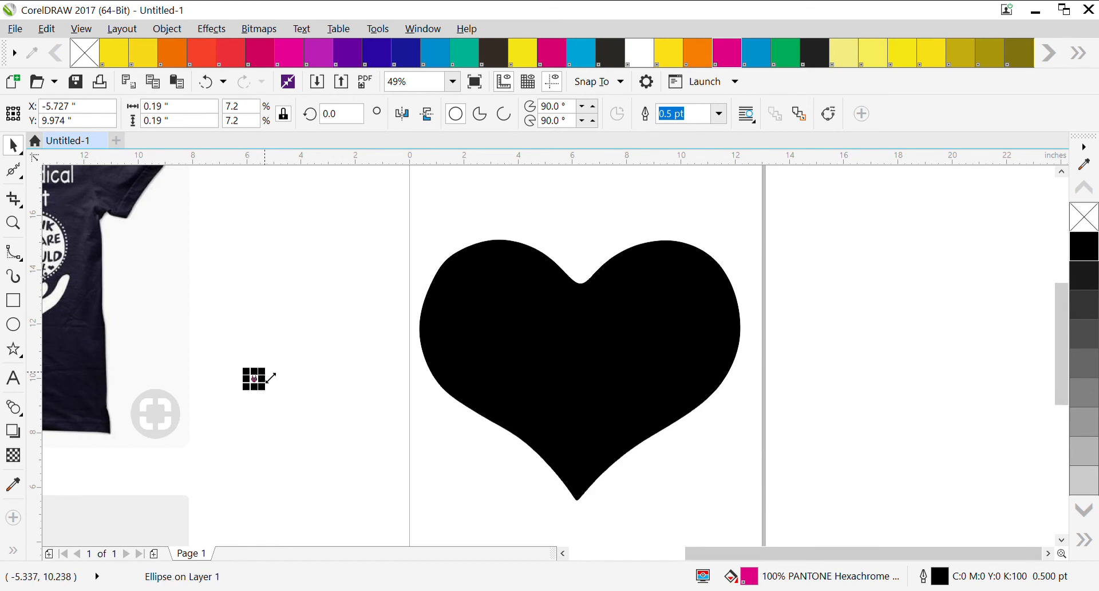
mouse_move(271, 378)
left_mouse_down()
mouse_move(292, 361)
mouse_move(281, 370)
left_mouse_up()
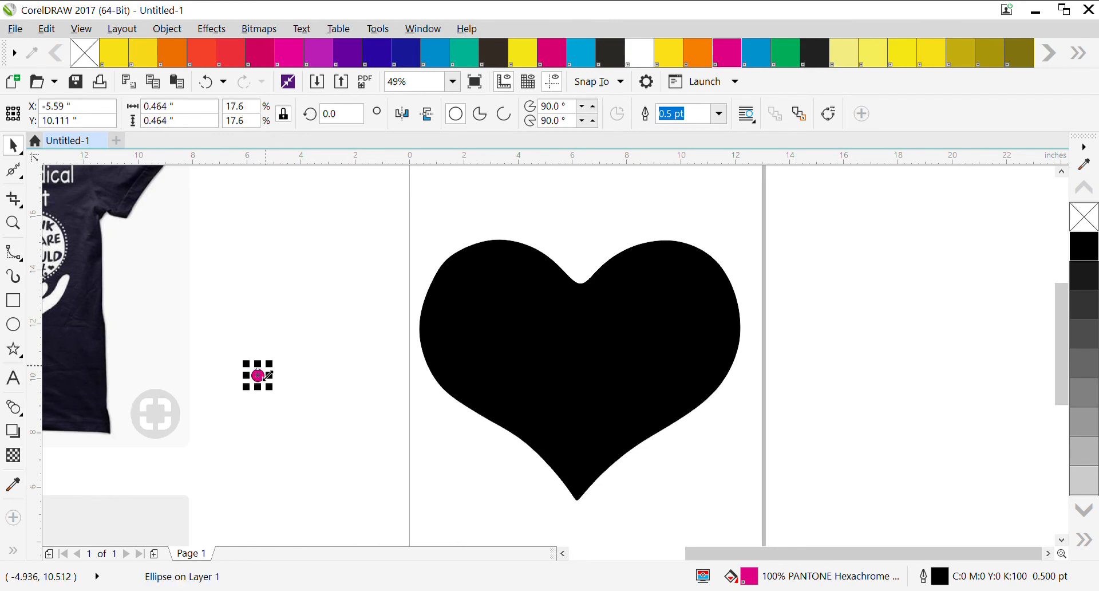
left_click_drag(383, 400, 453, 409)
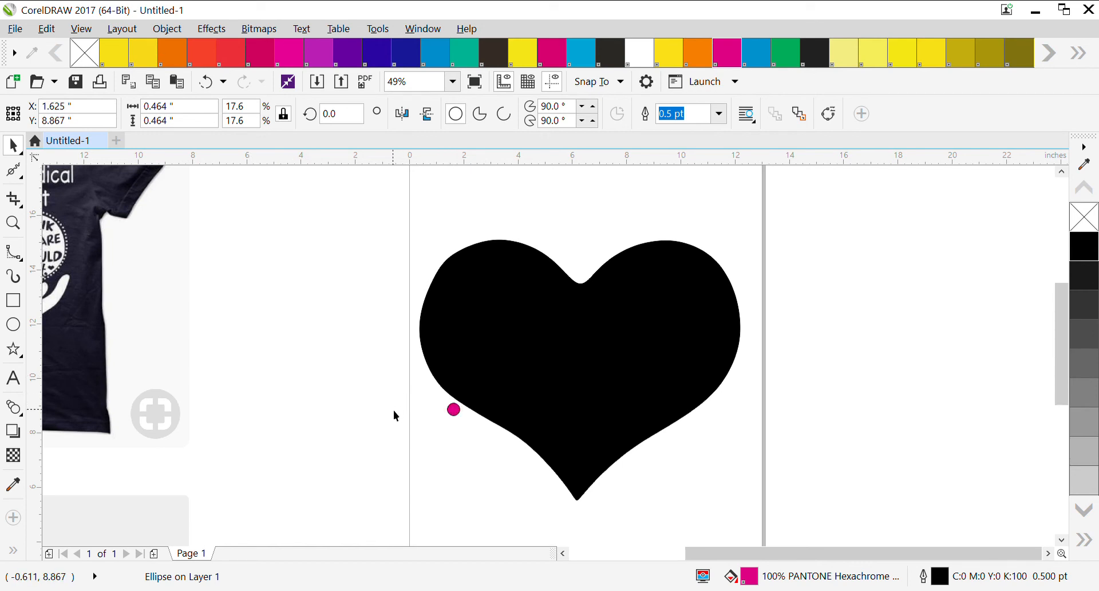
left_click(437, 410)
left_click(458, 415)
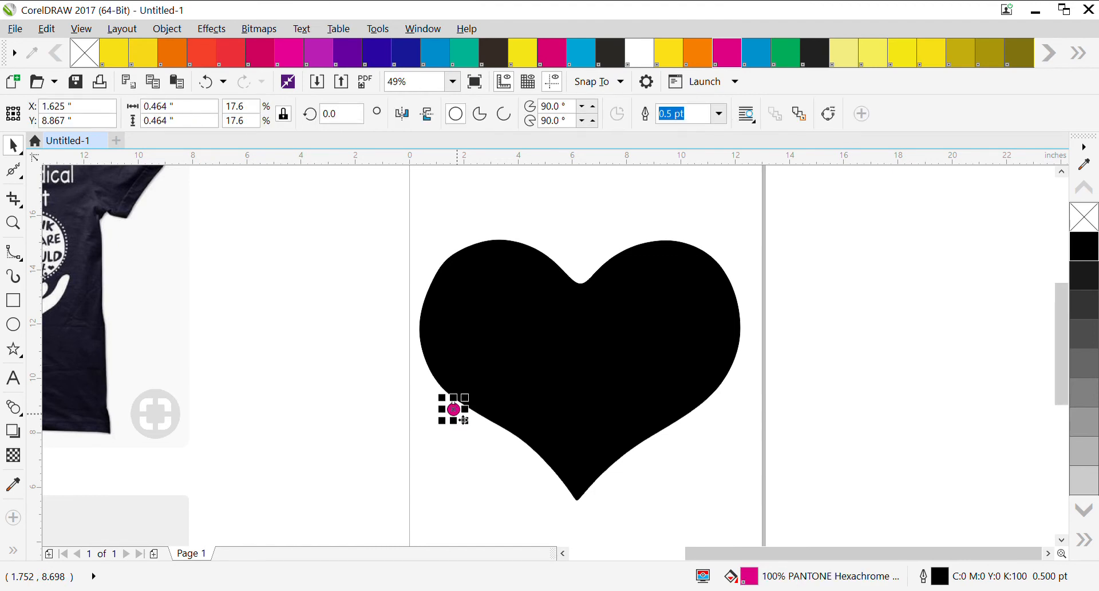
left_click_drag(465, 398, 468, 398)
left_click(366, 399)
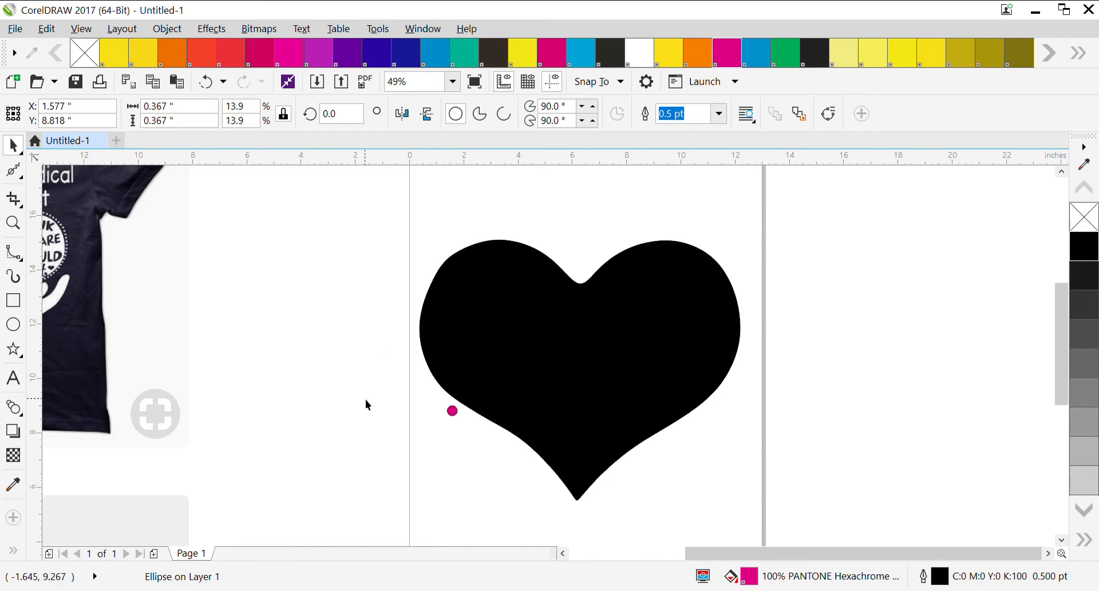
Duplicate the small magenta circle to the lower left of the original and blend the two circles with 20 steps.
left_click(452, 410)
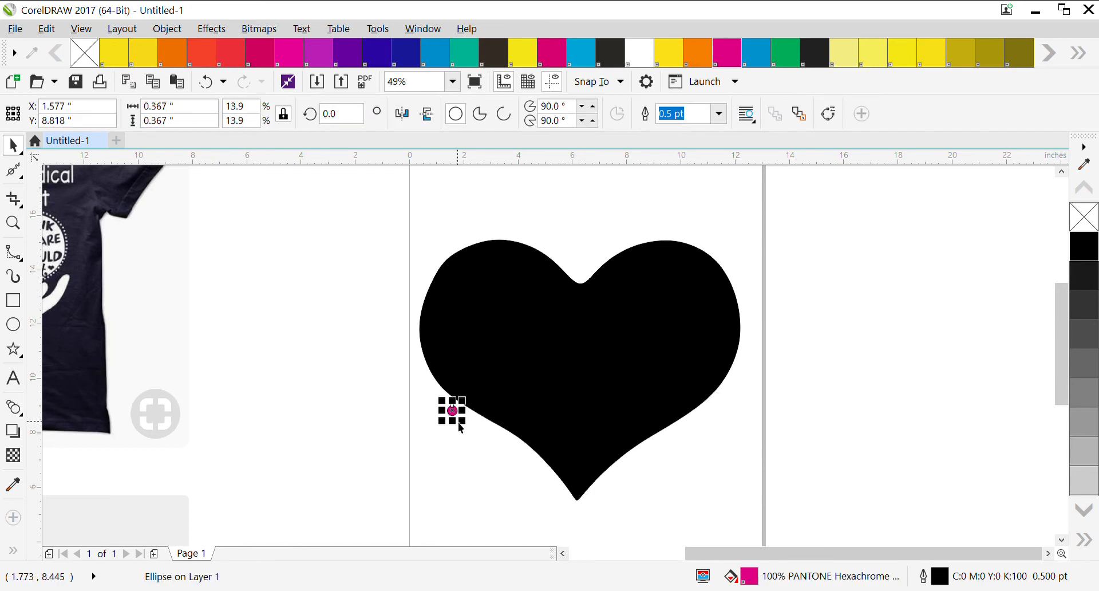
left_click_drag(458, 402, 361, 437)
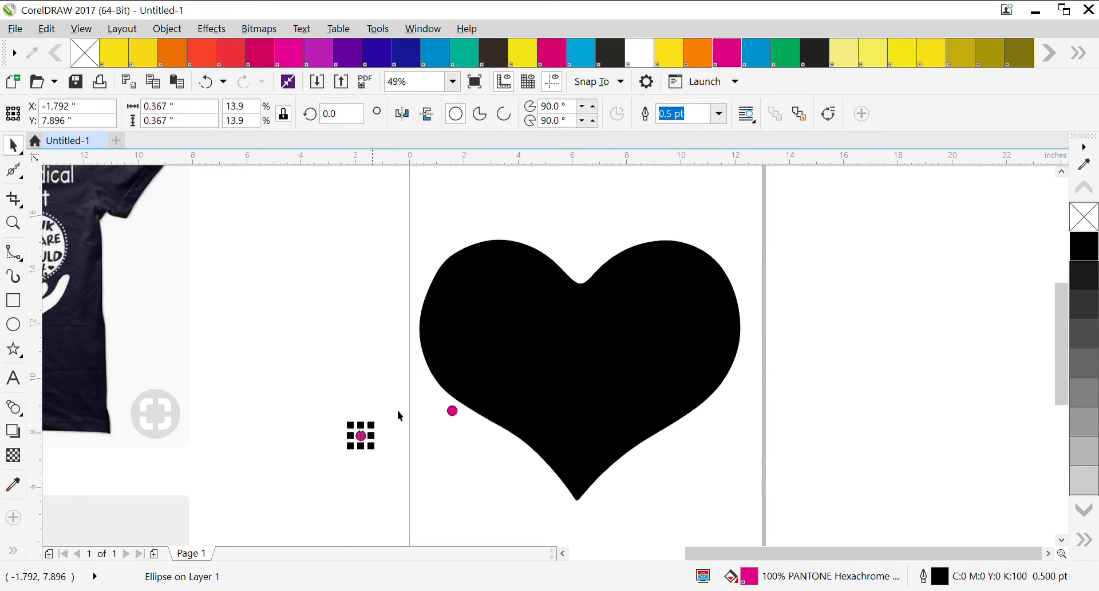
left_click(339, 372)
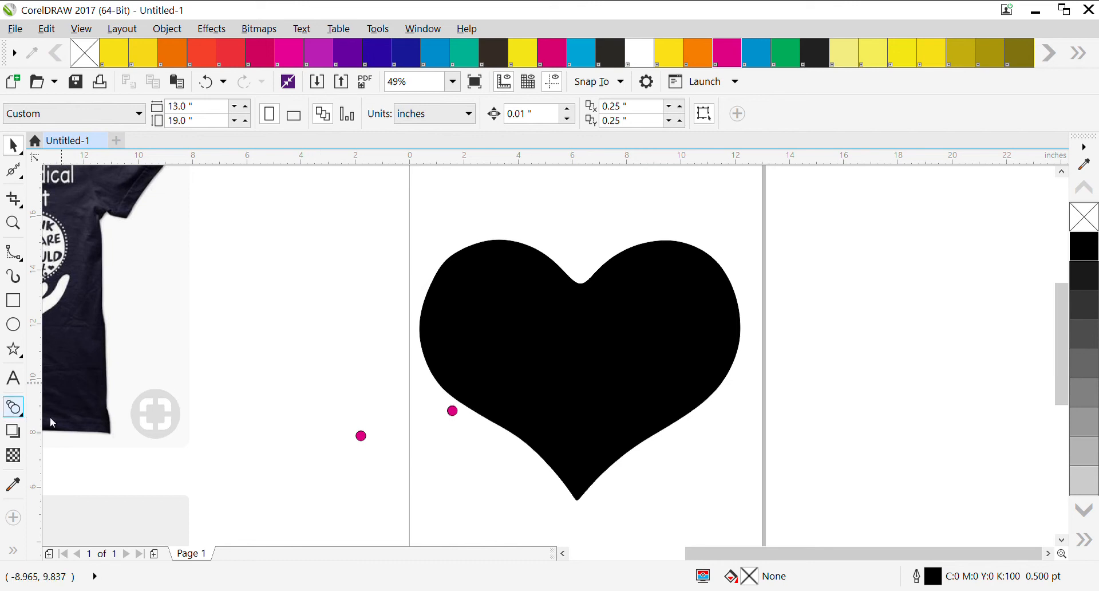
left_click(76, 413)
left_click_drag(452, 411, 363, 436)
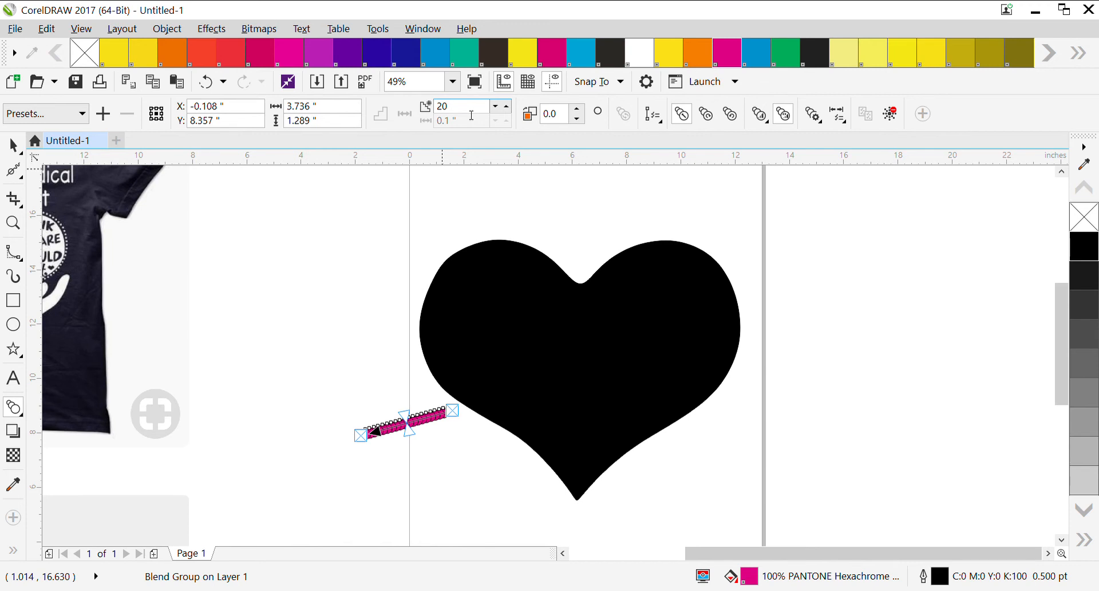
Assign the heart outline as the blend's path and spread the circles along the full path.
left_click(678, 141)
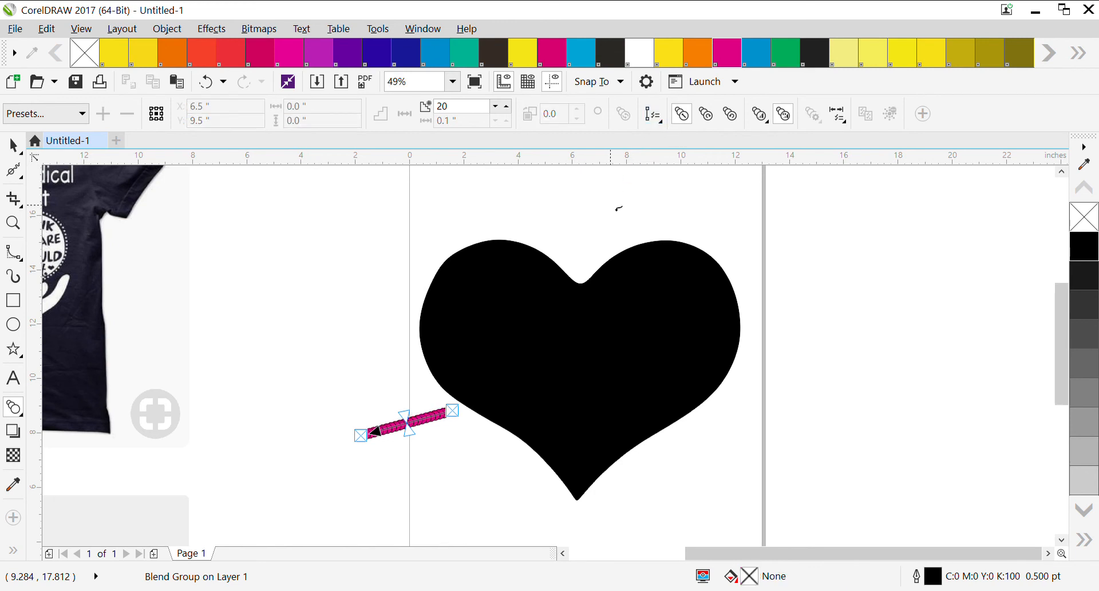
left_click(506, 242)
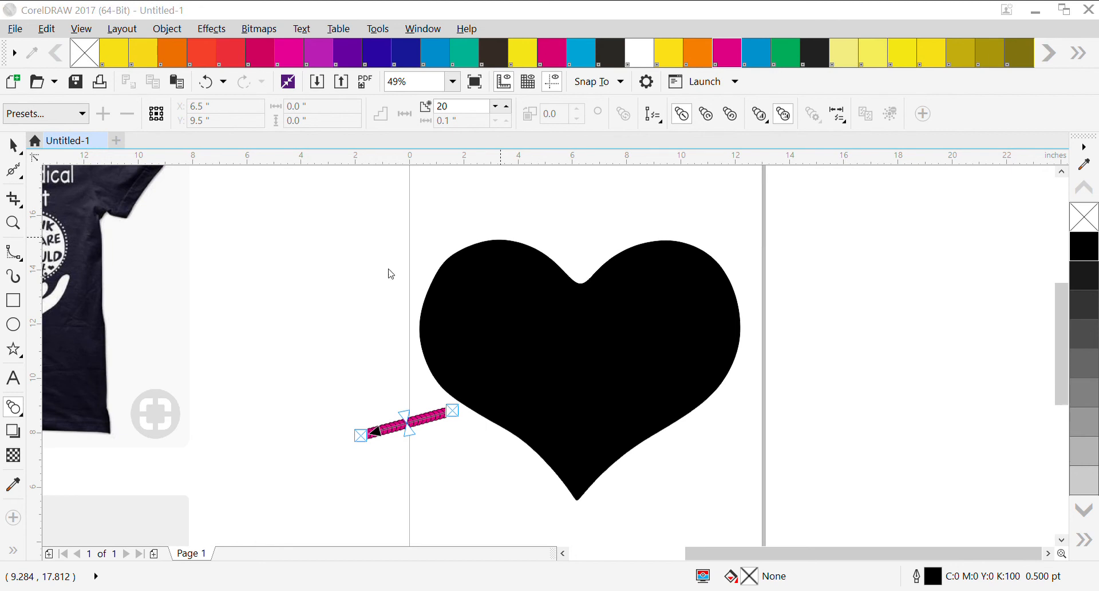
left_click(531, 248)
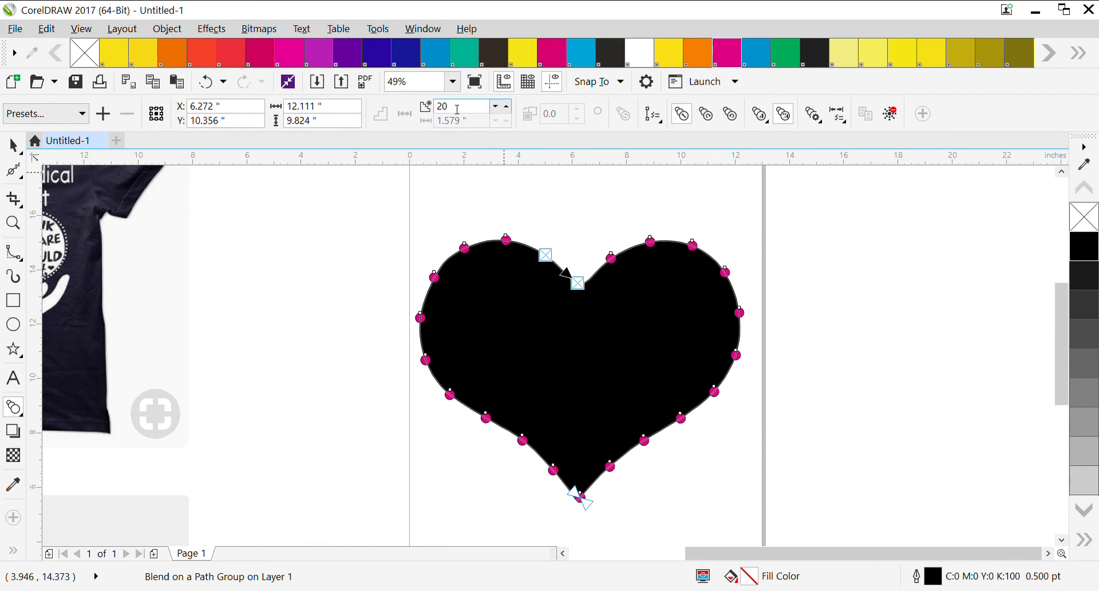
Increase the number of blend steps around the heart to 54.
left_click(507, 109)
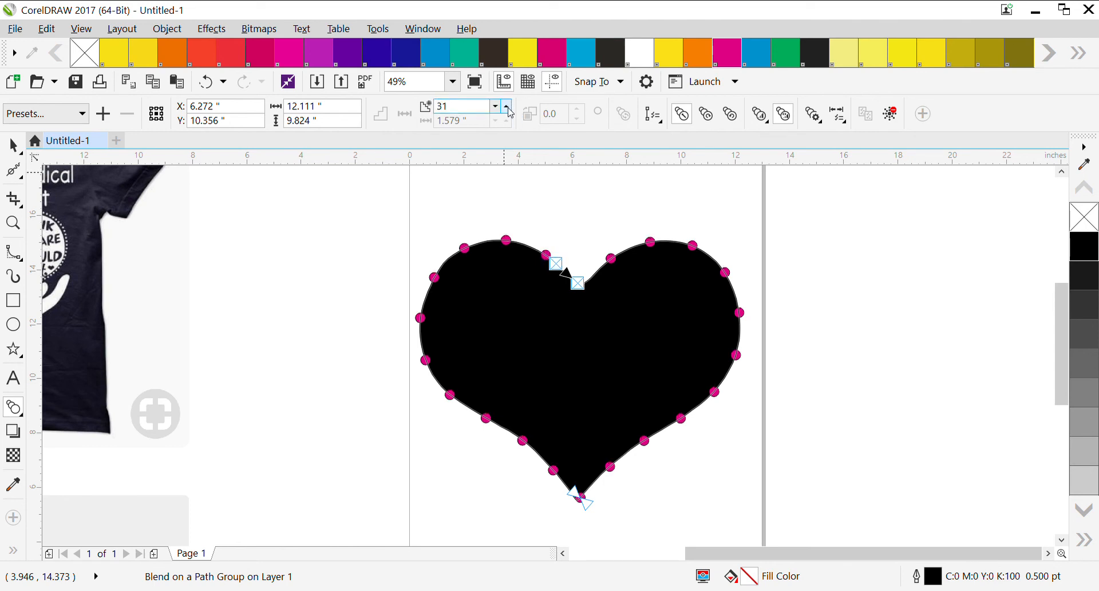
left_click(507, 108)
left_click(507, 108)
left_click(506, 108)
left_click(507, 108)
left_click(507, 108)
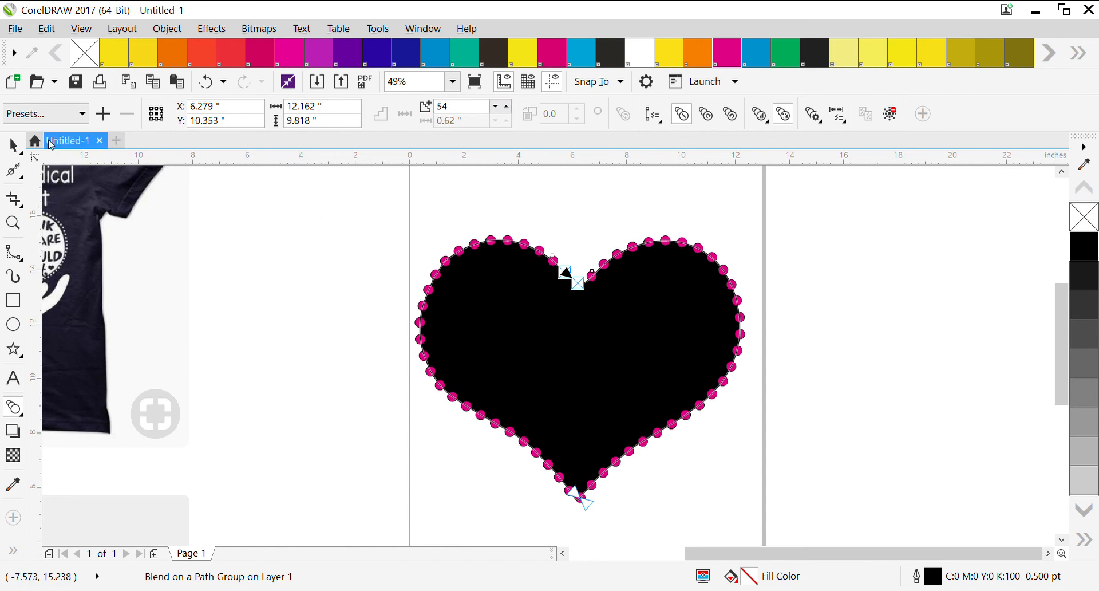
Break the circle blend apart from its path and move the black heart right, out of the dotted outline.
left_click(14, 147)
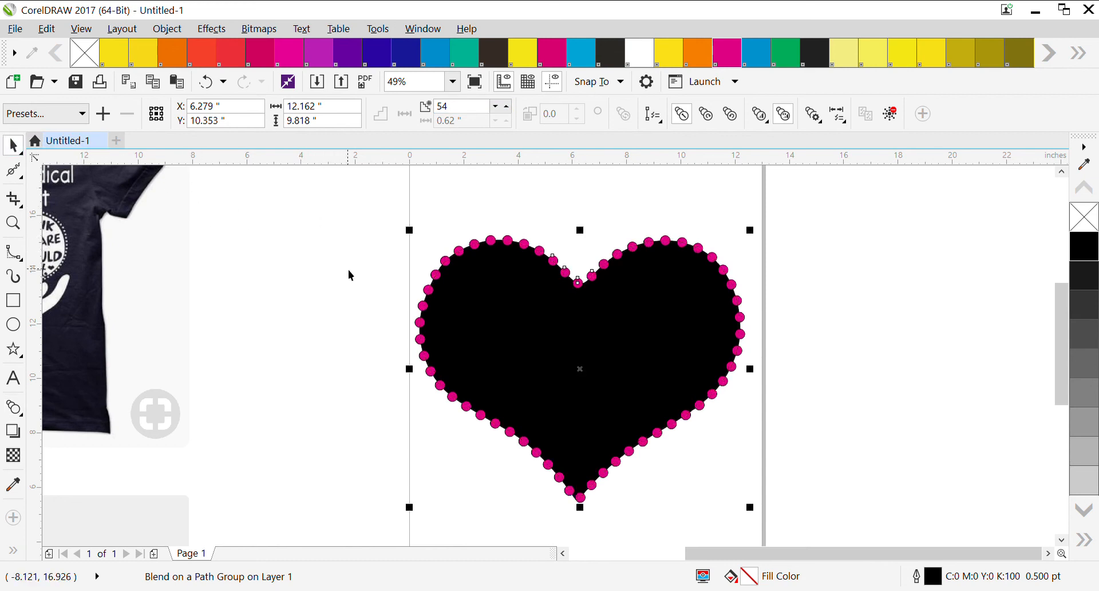
left_click(495, 300)
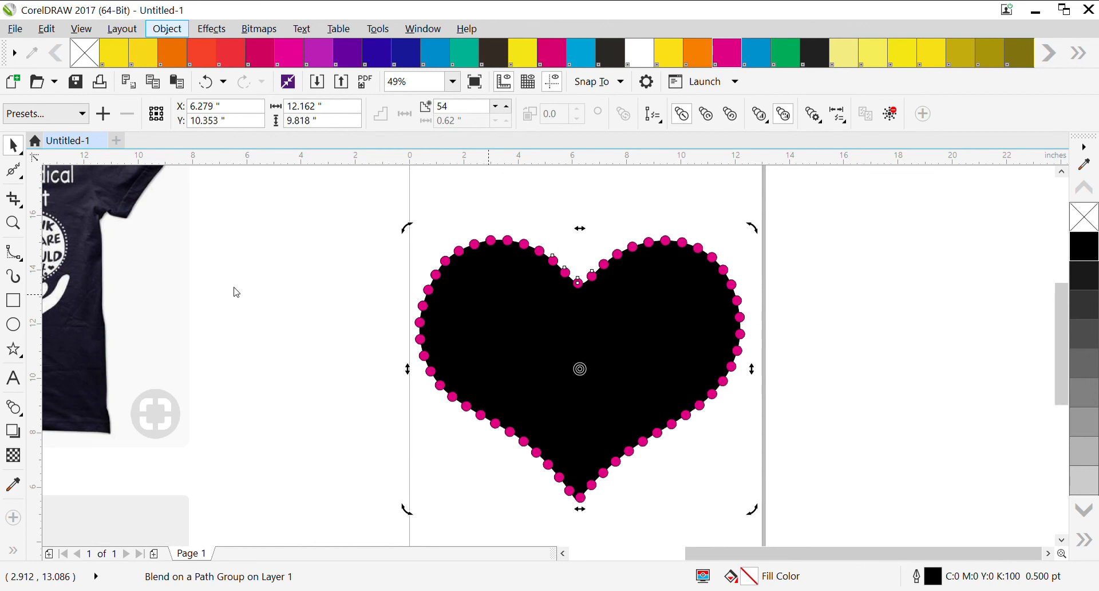
left_click(279, 212)
left_click(469, 293)
left_click_drag(471, 292, 586, 297)
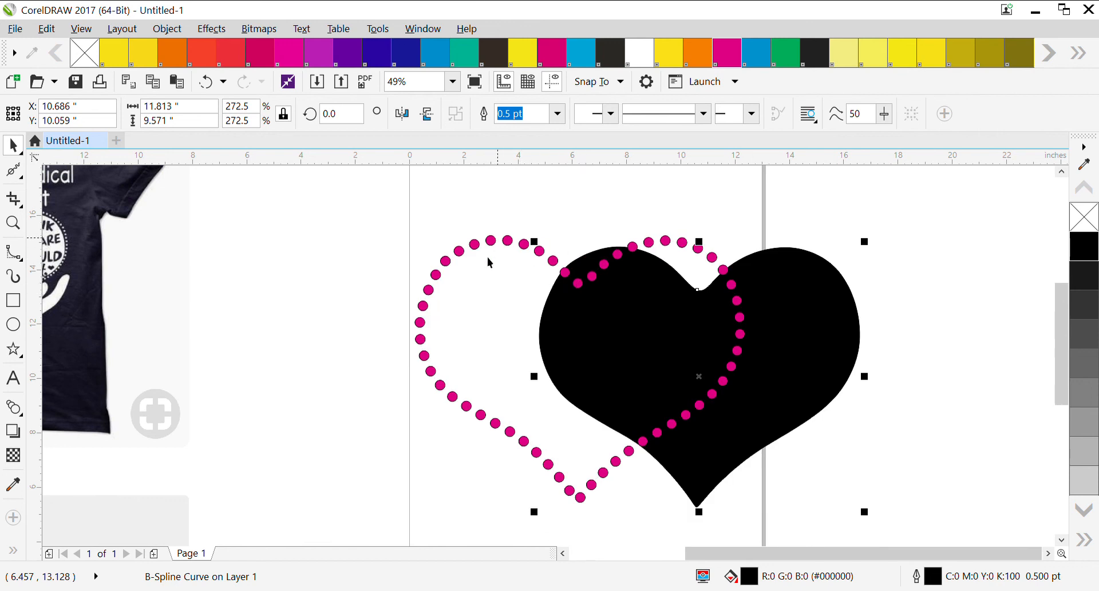
left_click(803, 383)
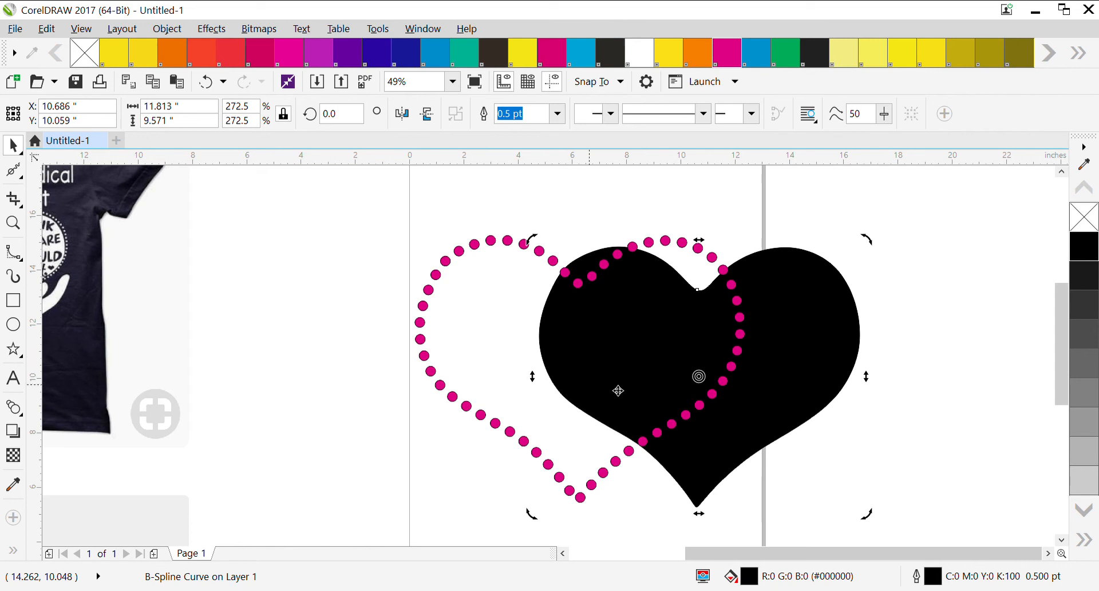
Undo the black heart's move so it sits inside the dotted border, and scale it proportionally to 11 inches wide.
left_click(824, 357)
left_click(207, 82)
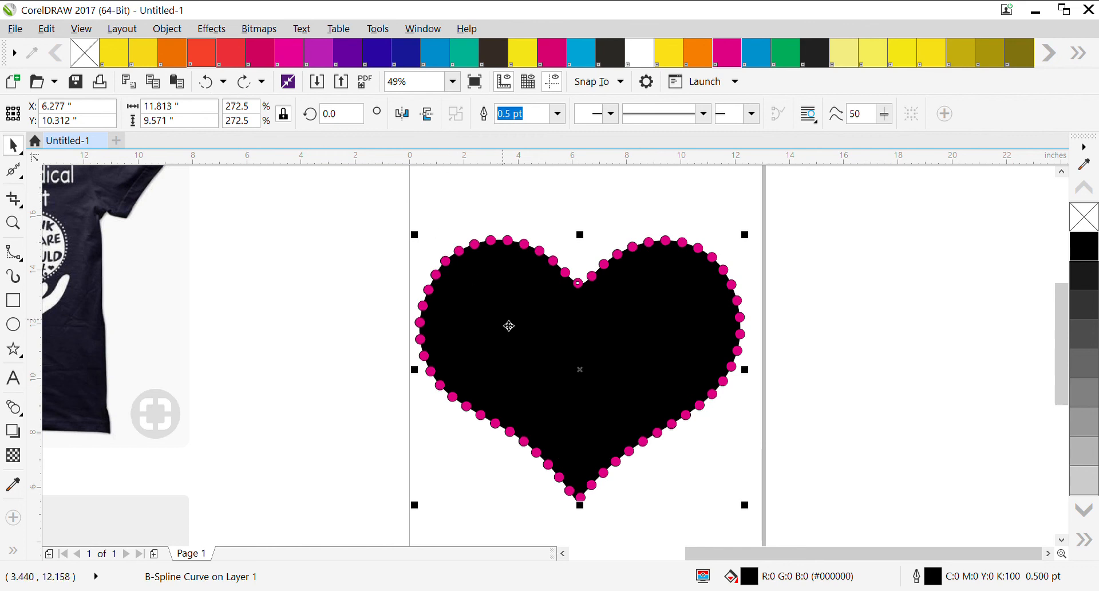
left_click(195, 111)
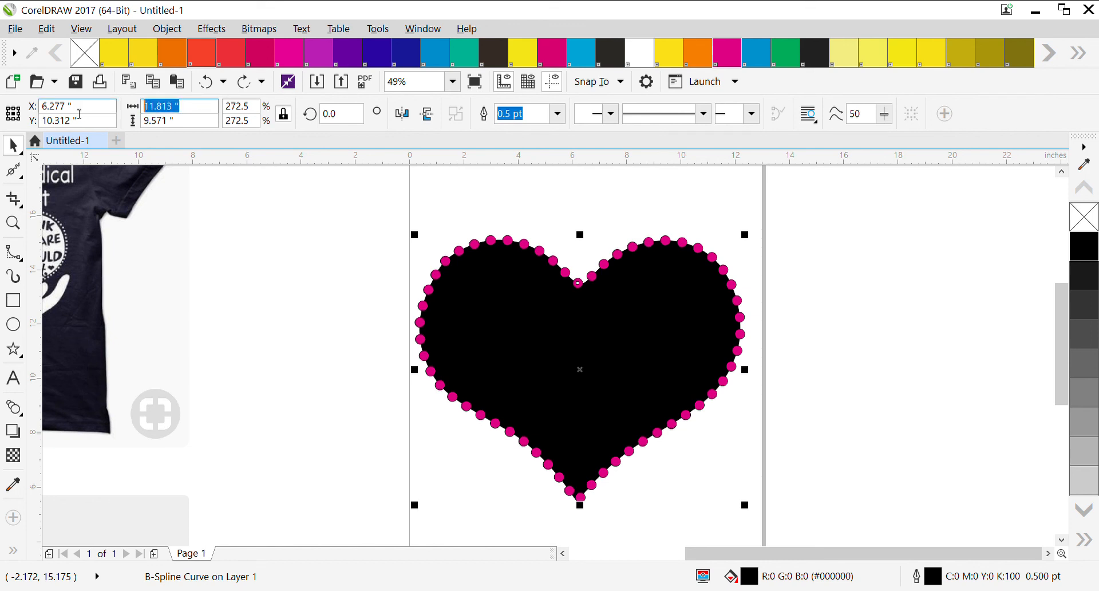
type("11")
key("Return")
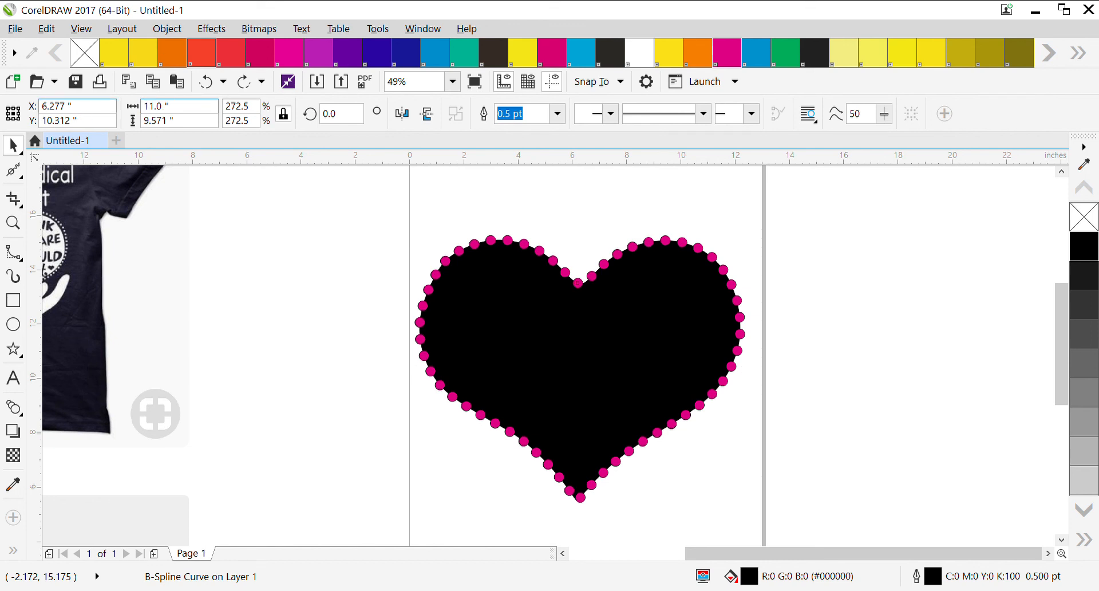
left_click(319, 375)
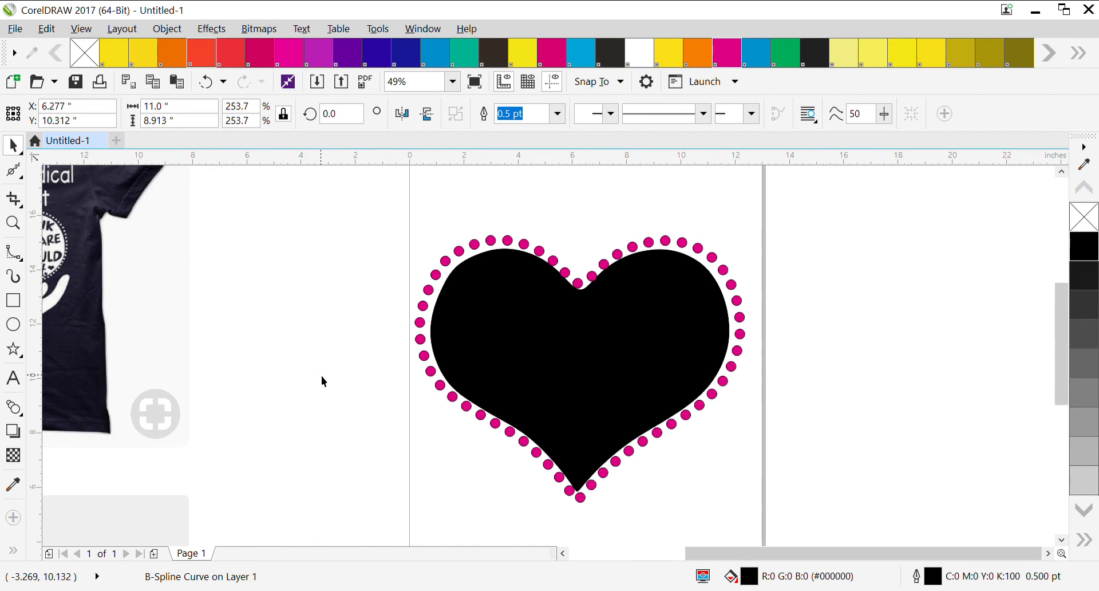
Add a page-sized rectangle behind the artwork and fill it with bright pink.
left_click(544, 340)
left_click(451, 202)
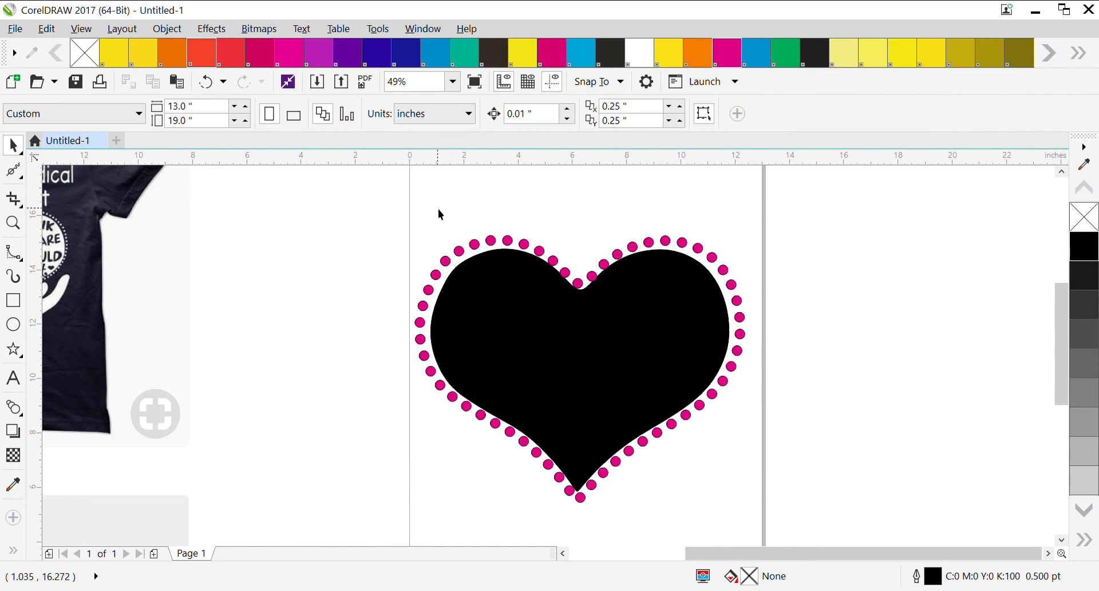
double_click(14, 303)
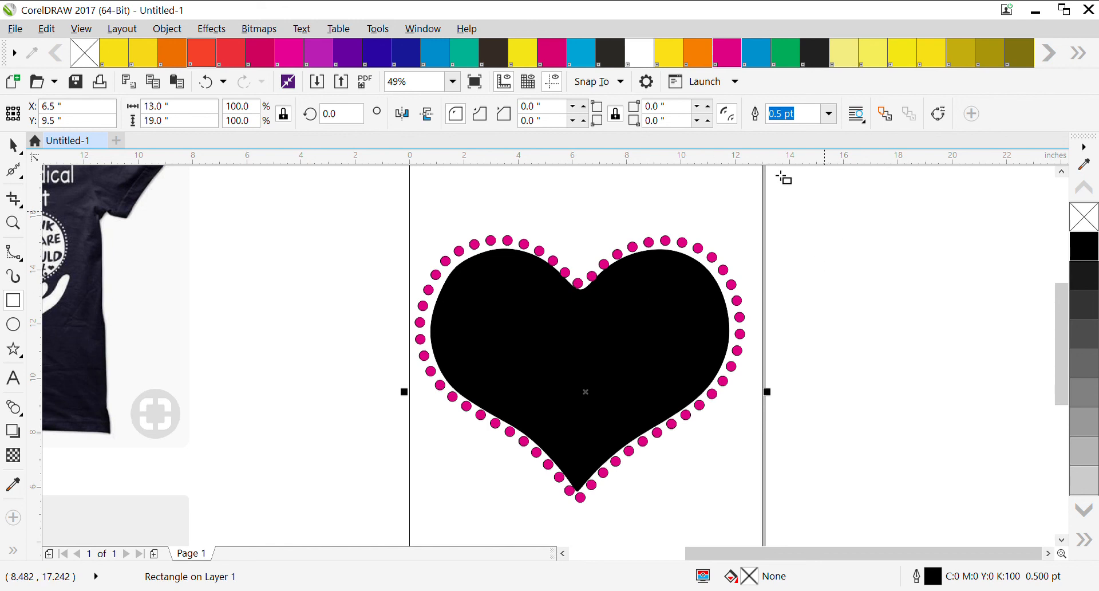
left_click(289, 56)
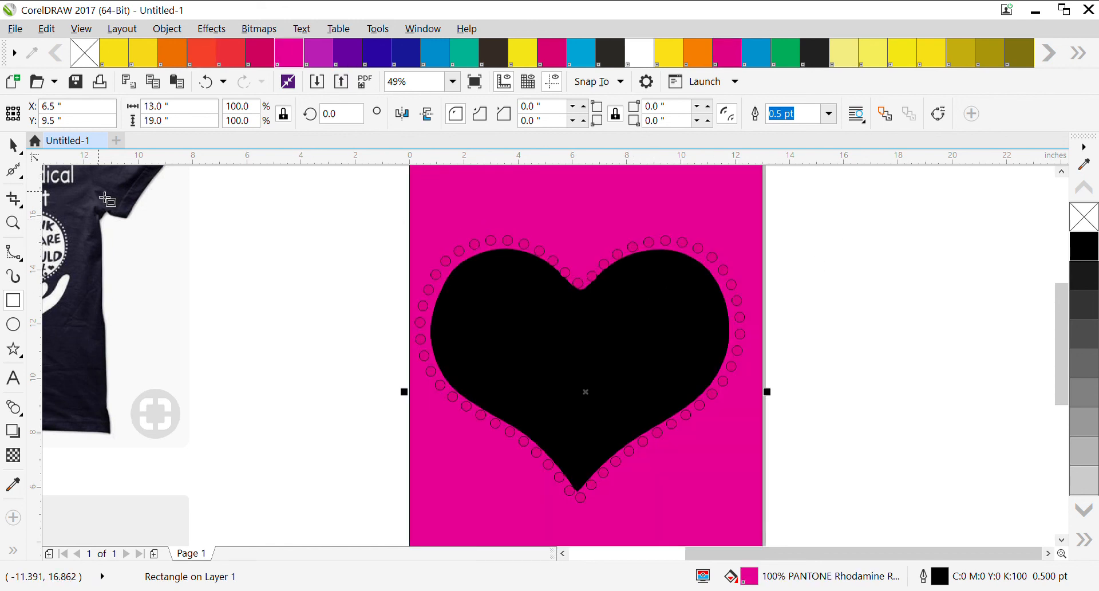
Fill the grouped border circles and the two separate circles at the heart's notch with white.
left_click(499, 247)
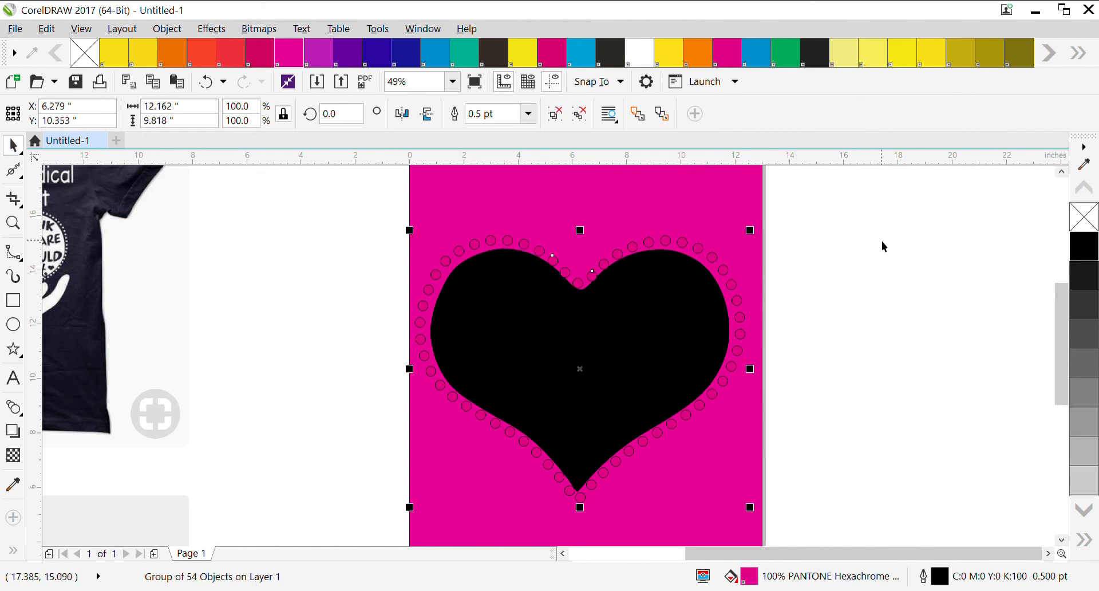
left_click(640, 54)
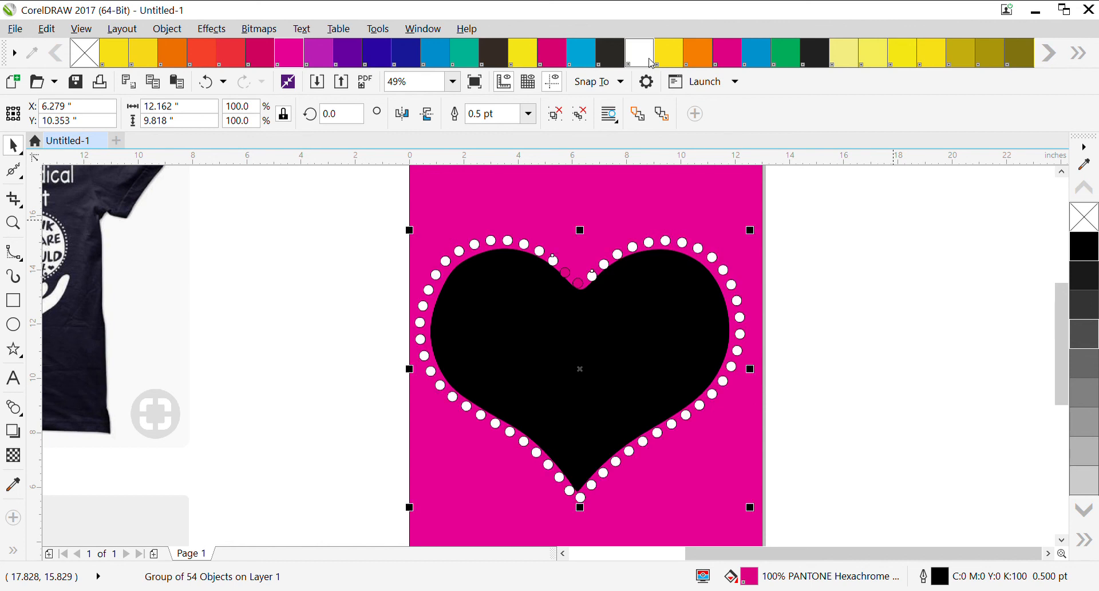
left_click(882, 437)
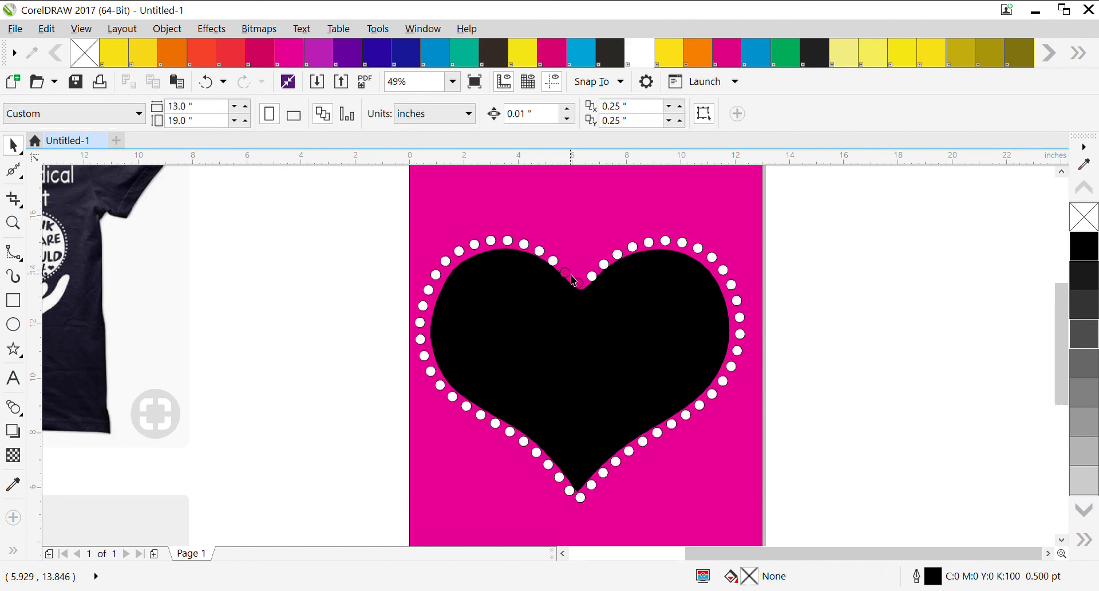
left_click(573, 280)
left_click(640, 57)
left_click(393, 235)
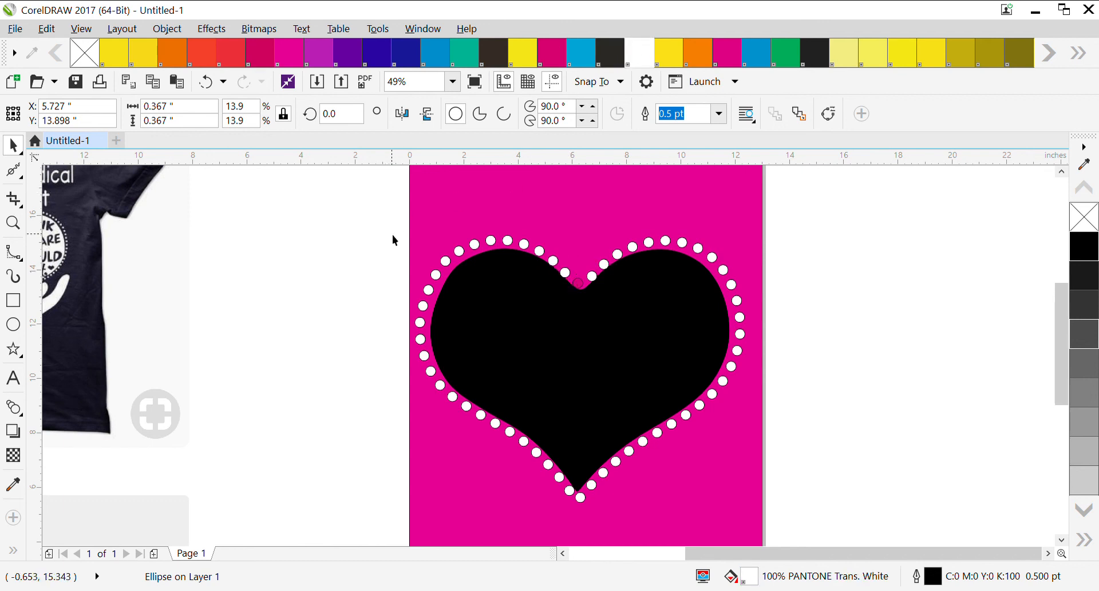
left_click(580, 280)
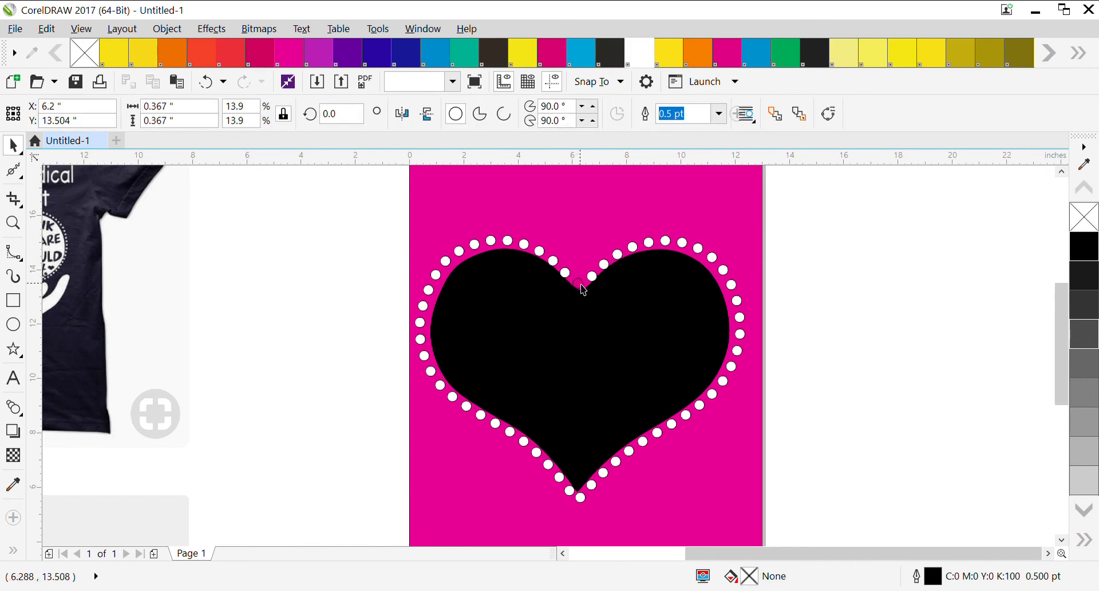
left_click(636, 58)
Remove the outline from the heart and all of its border circles.
left_click(475, 319)
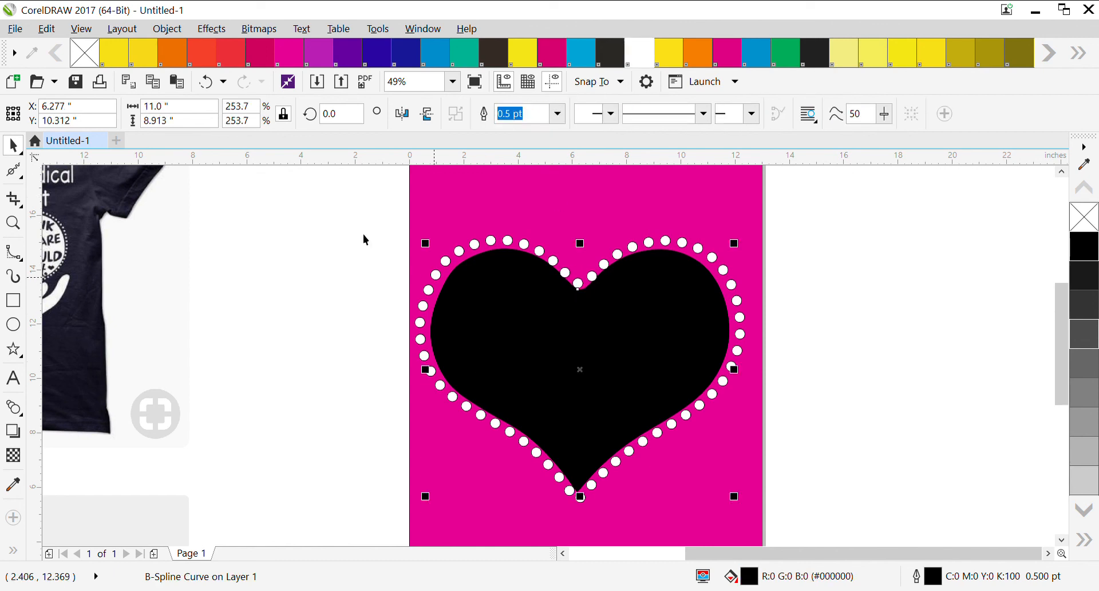
left_click_drag(335, 219, 805, 527)
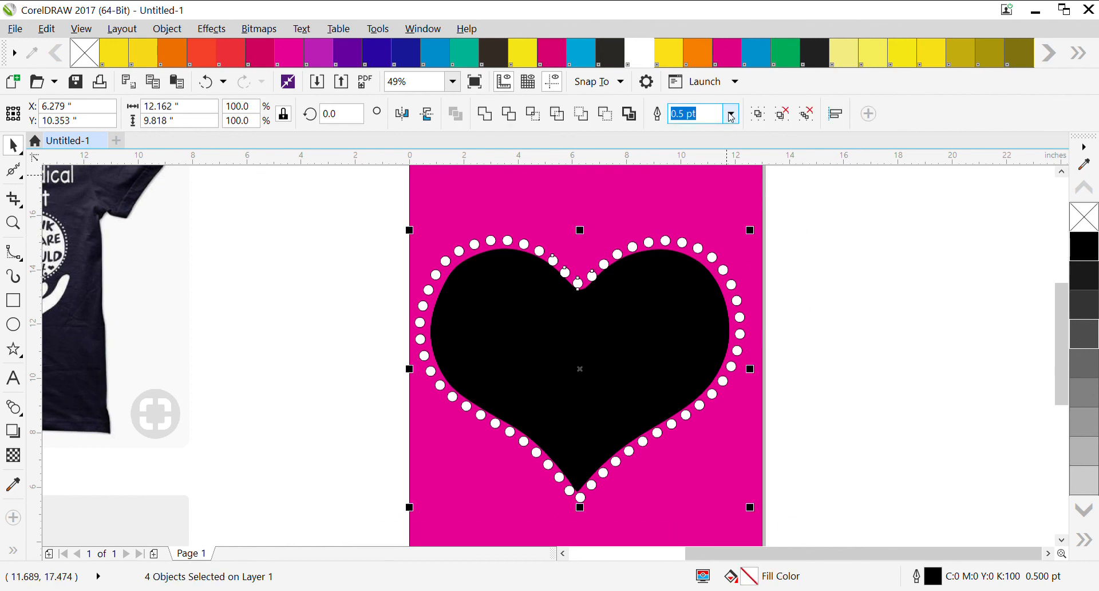
left_click(720, 132)
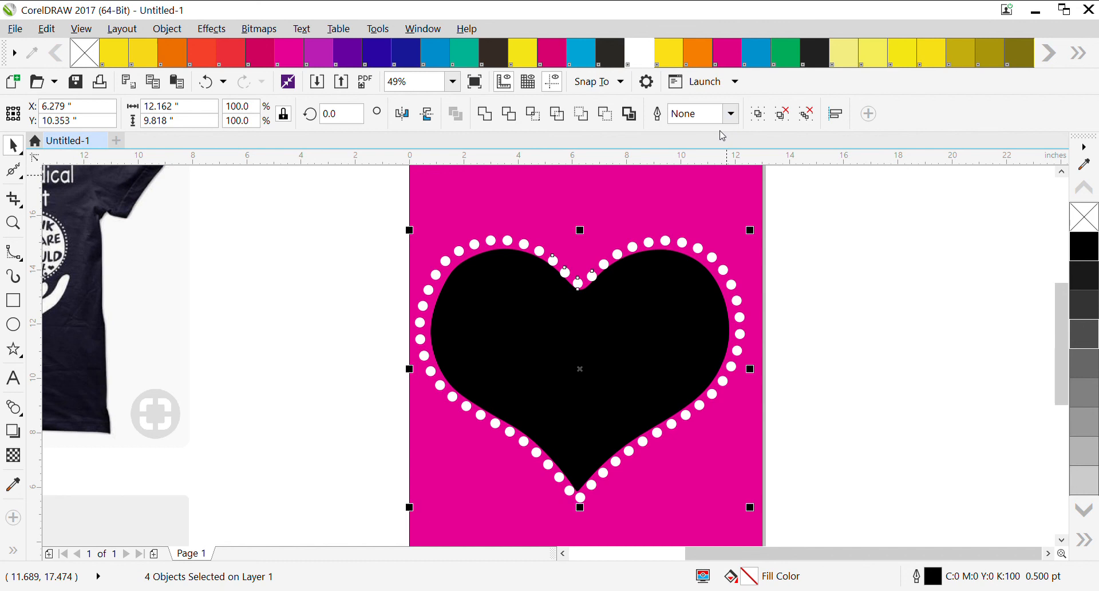
left_click(313, 321)
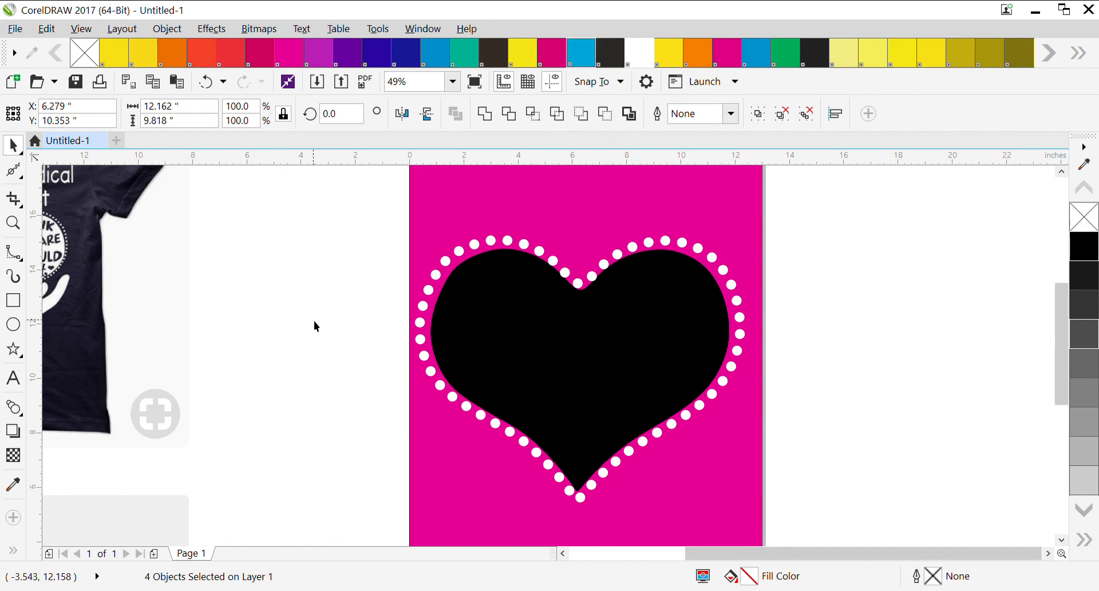
Fill the black heart inside the dotted border with white.
left_click(470, 324)
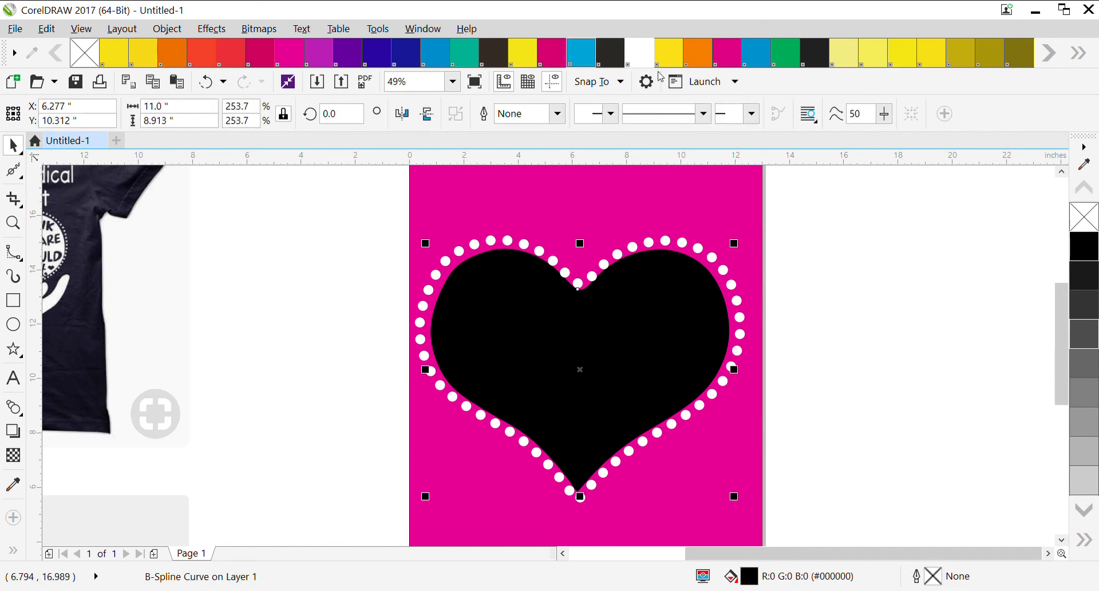
left_click(640, 64)
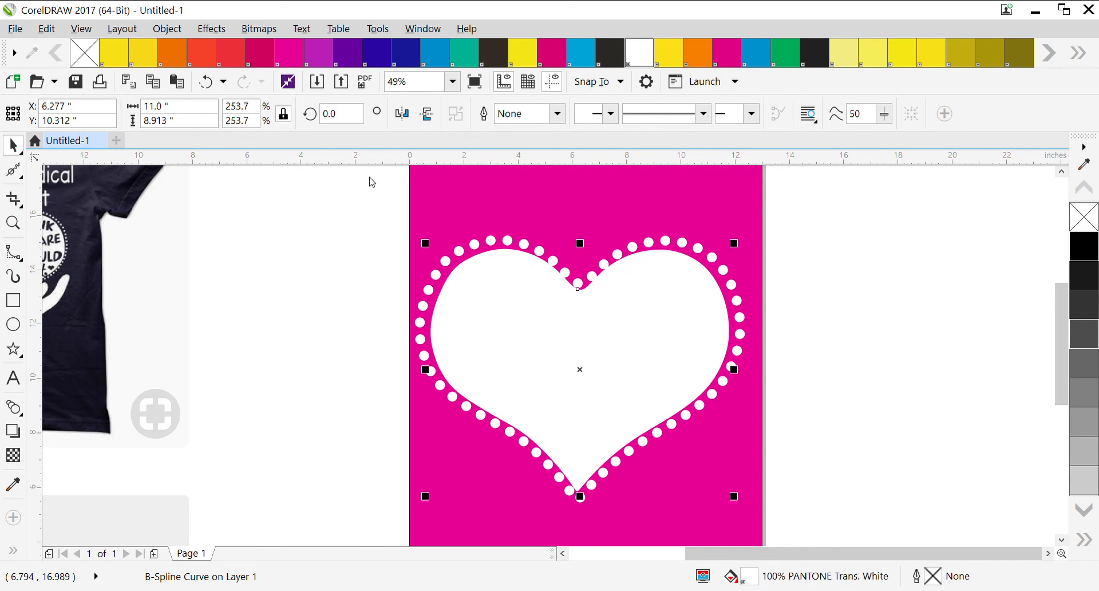
left_click(270, 324)
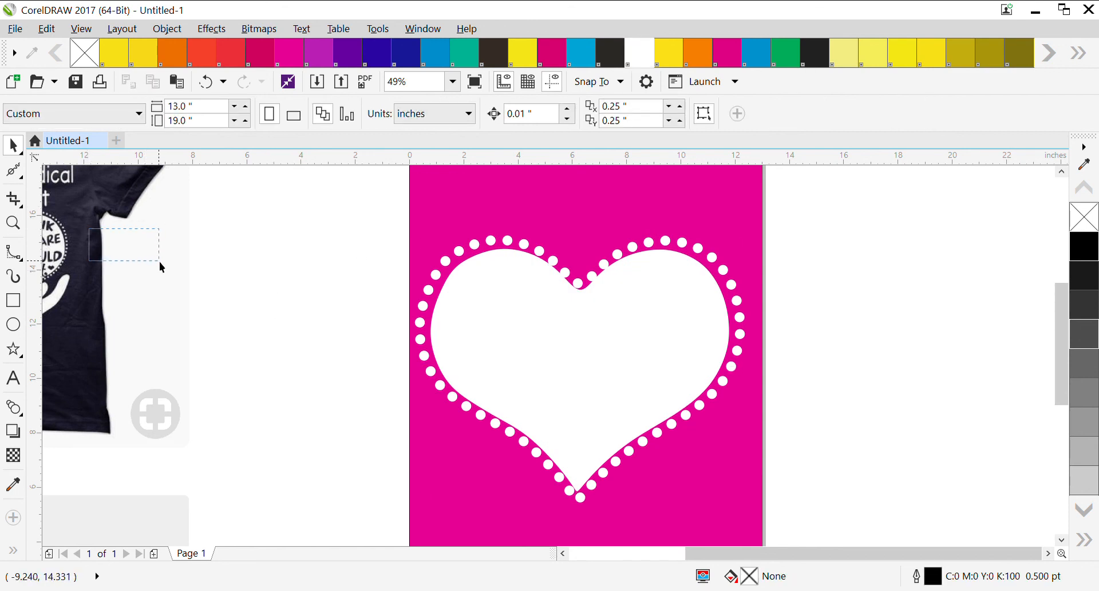
Unlock the T-shirt reference photo and select it for comparison with the redrawn heart.
left_click(72, 264)
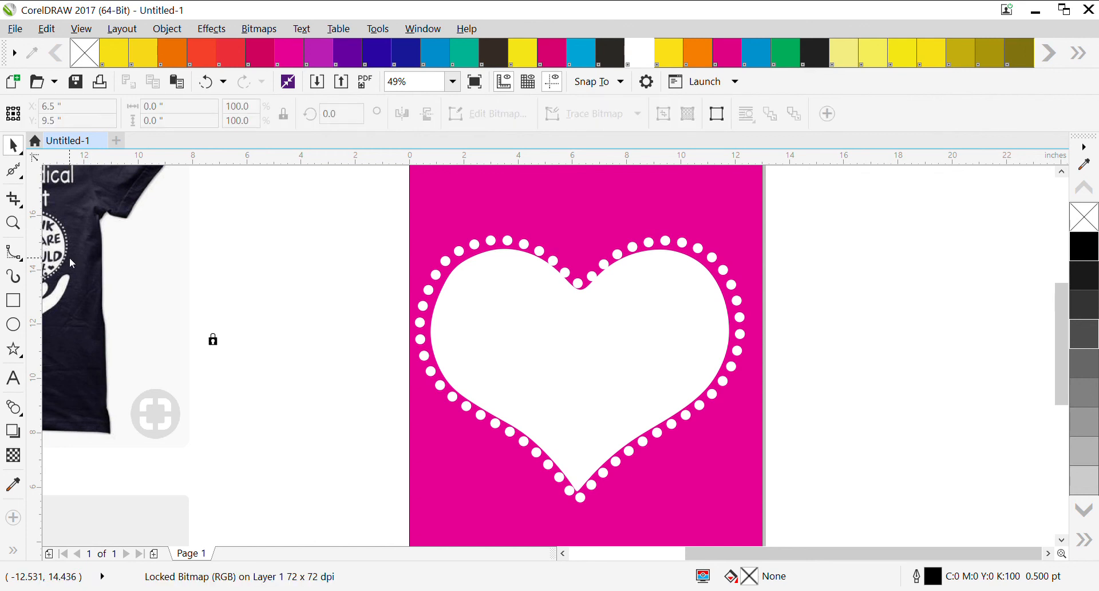
left_click(117, 298)
left_click_drag(698, 551, 606, 563)
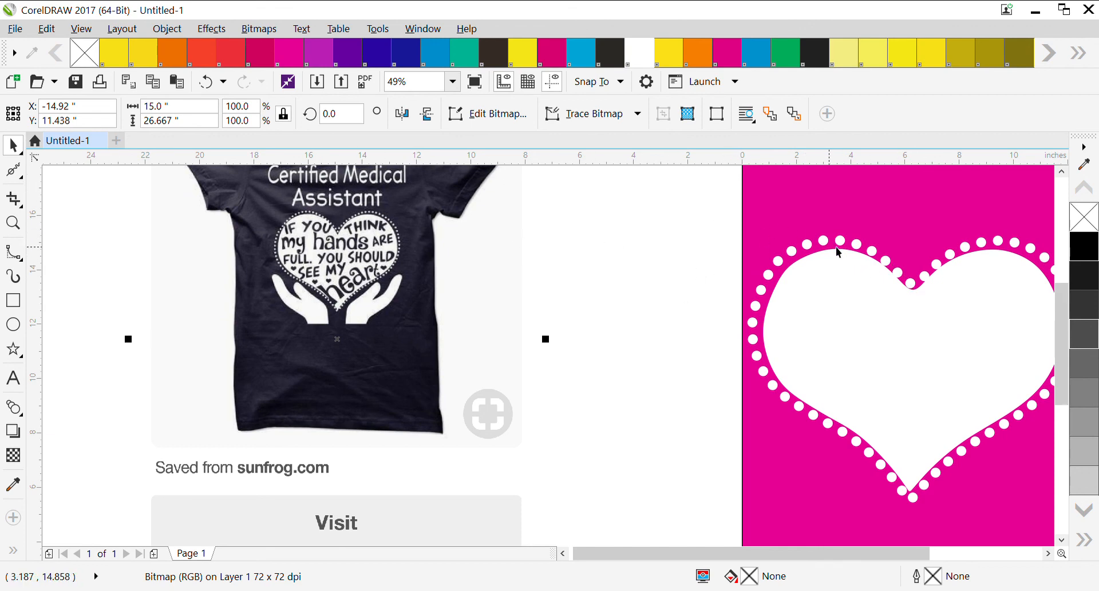
left_click(851, 245)
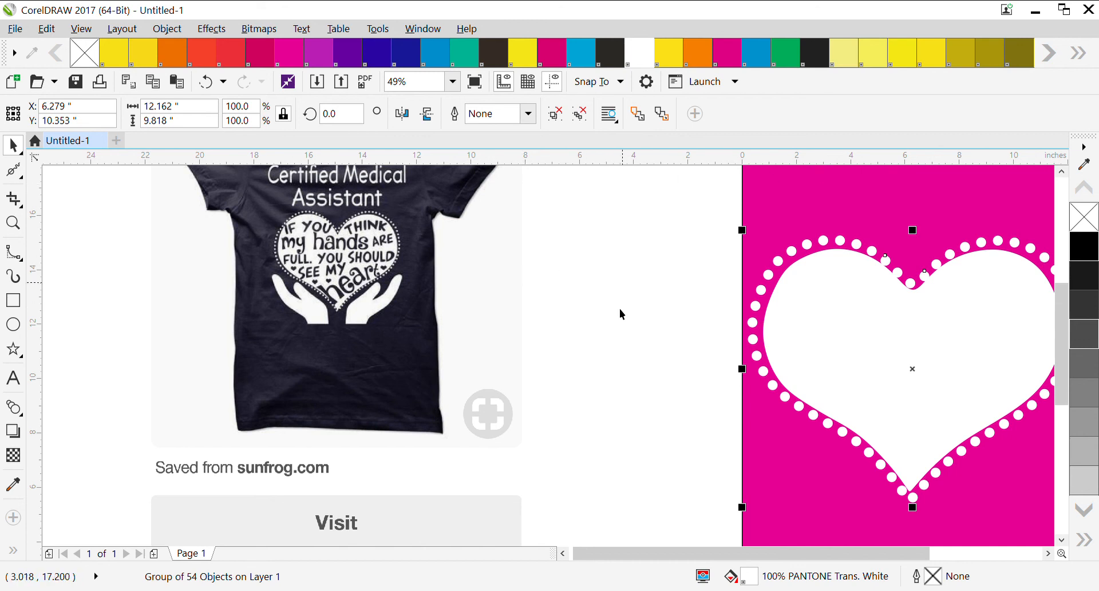
left_click(321, 302)
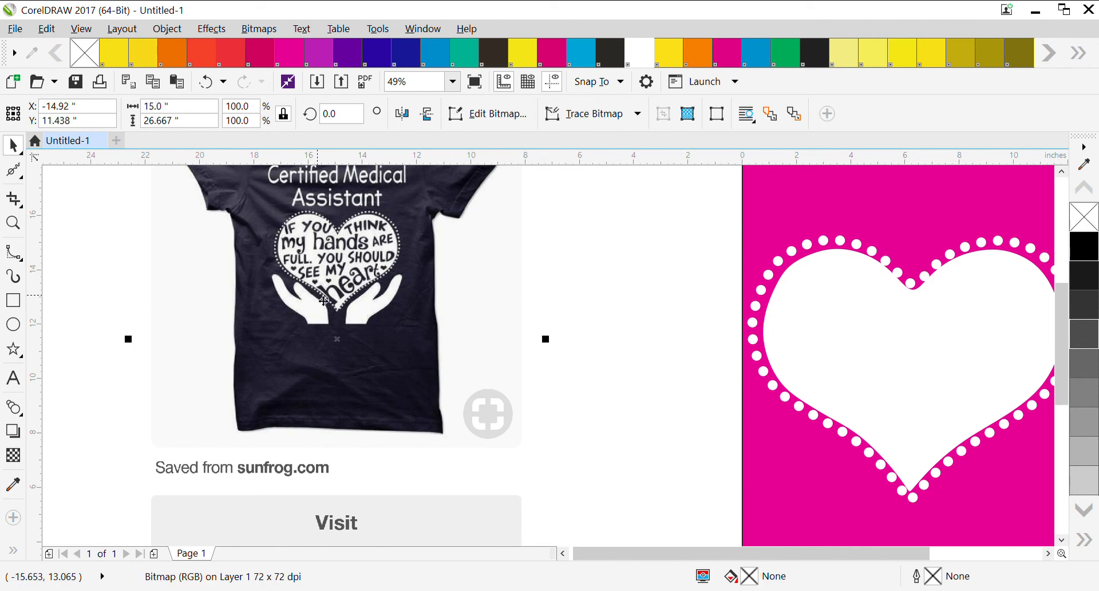